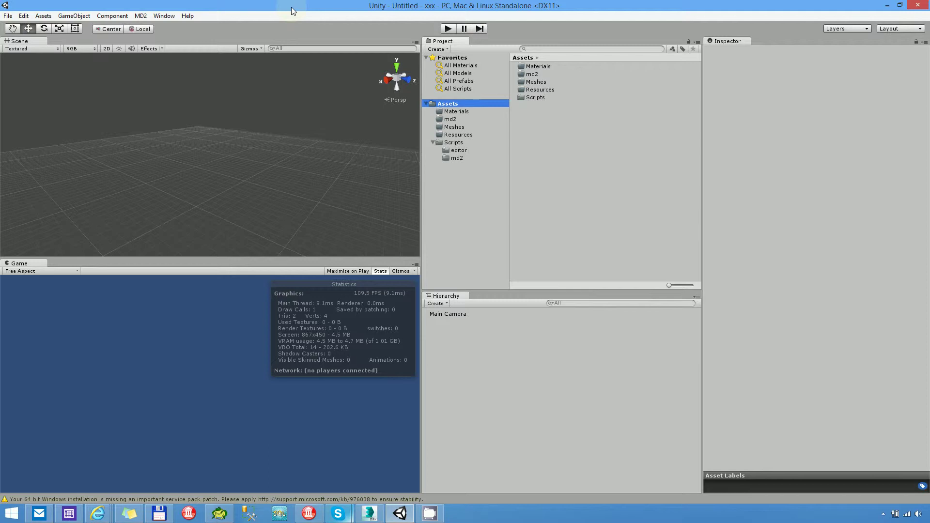
# Browse the Materials, md2, Meshes and Resources folders, then open Scripts to reveal the GenerateModel script.
pyautogui.click(457, 111)
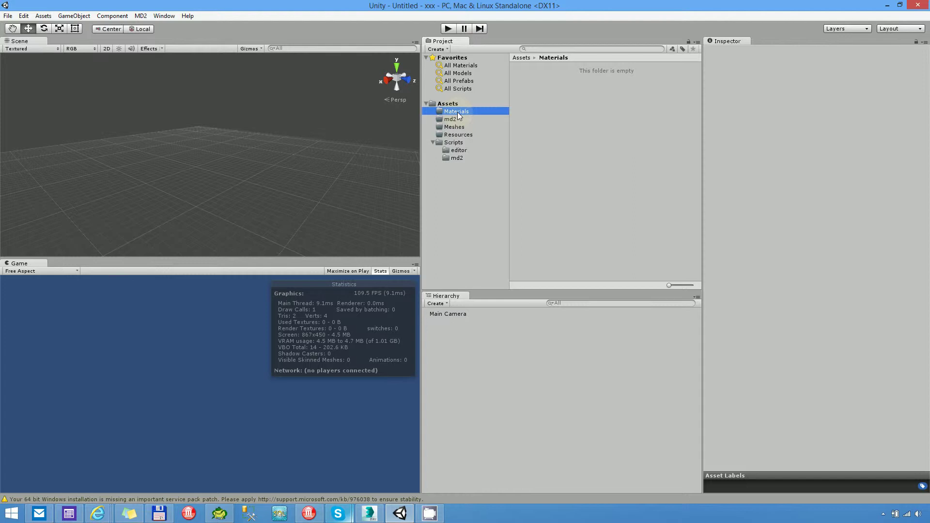
pyautogui.click(452, 120)
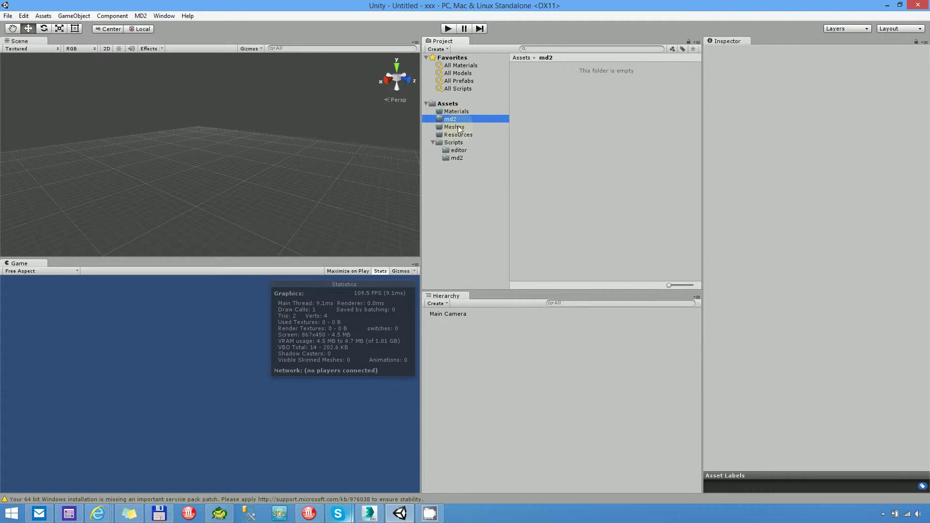
pyautogui.click(458, 128)
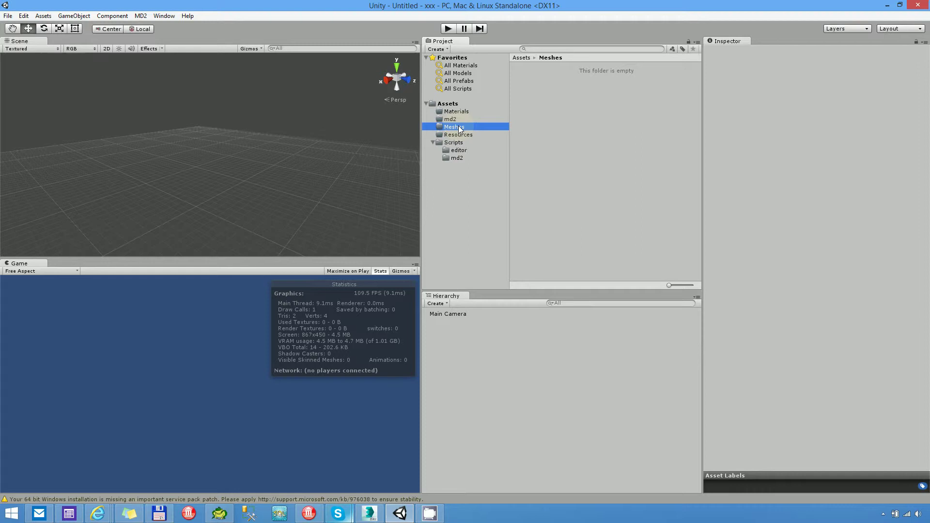
pyautogui.click(466, 136)
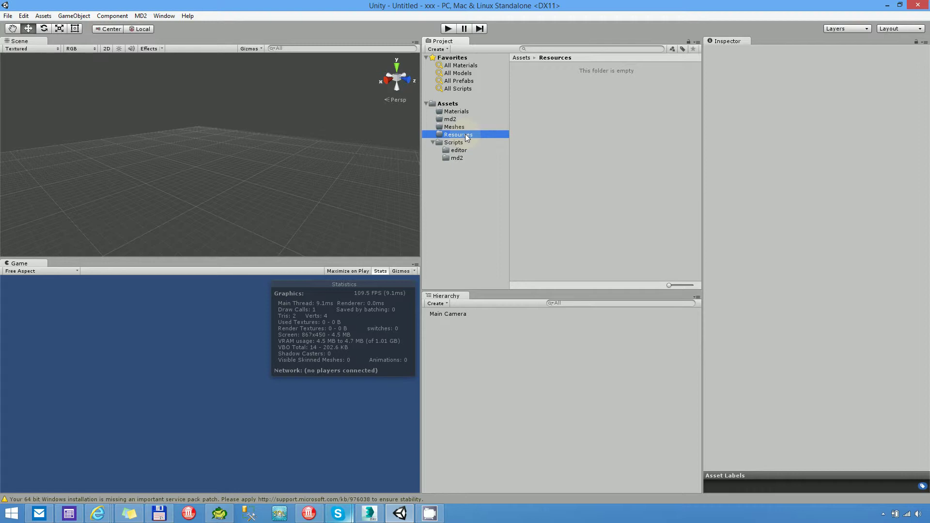
pyautogui.click(454, 142)
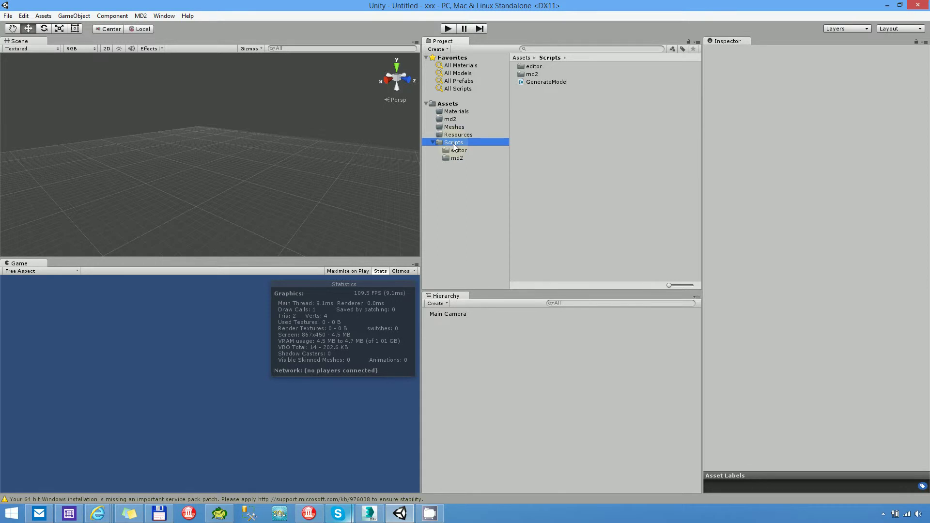
pyautogui.click(373, 133)
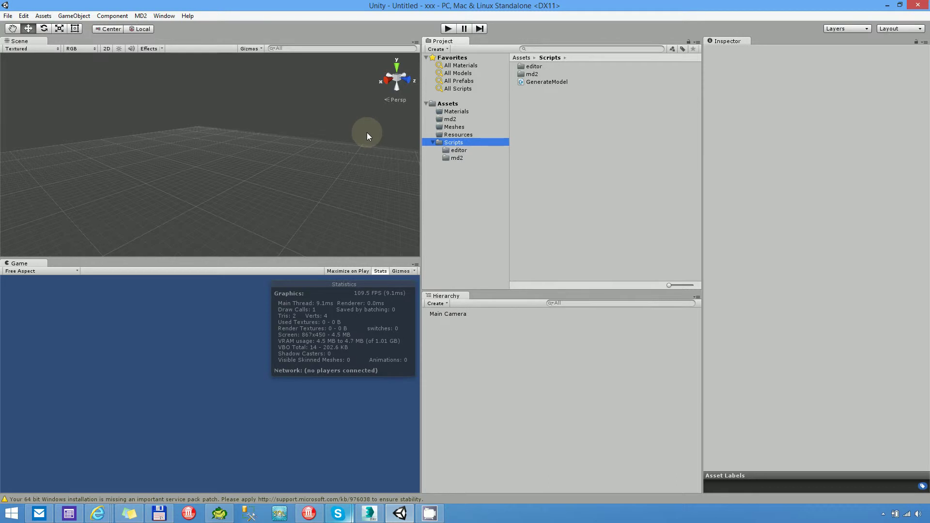
# Bring up the Generate MD2 window via MD2 > Generate Model.
pyautogui.click(141, 18)
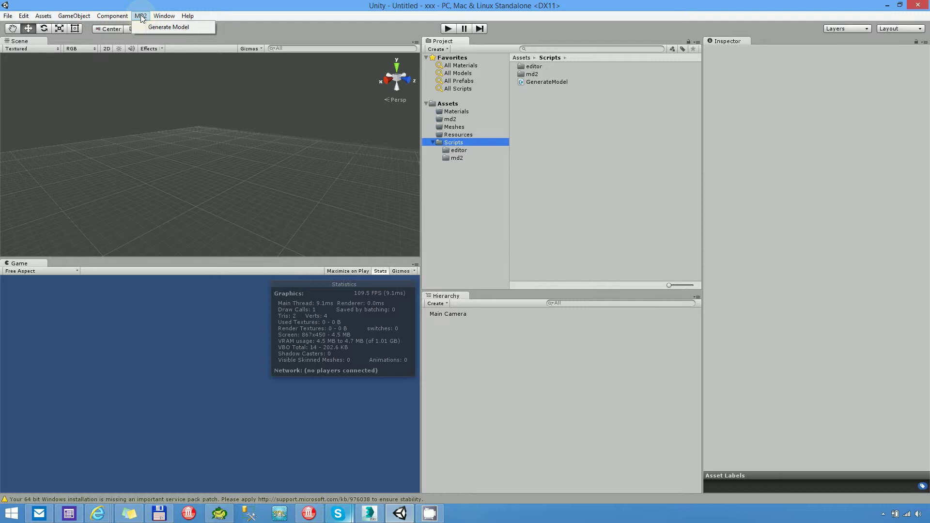
pyautogui.click(8, 17)
pyautogui.click(8, 17)
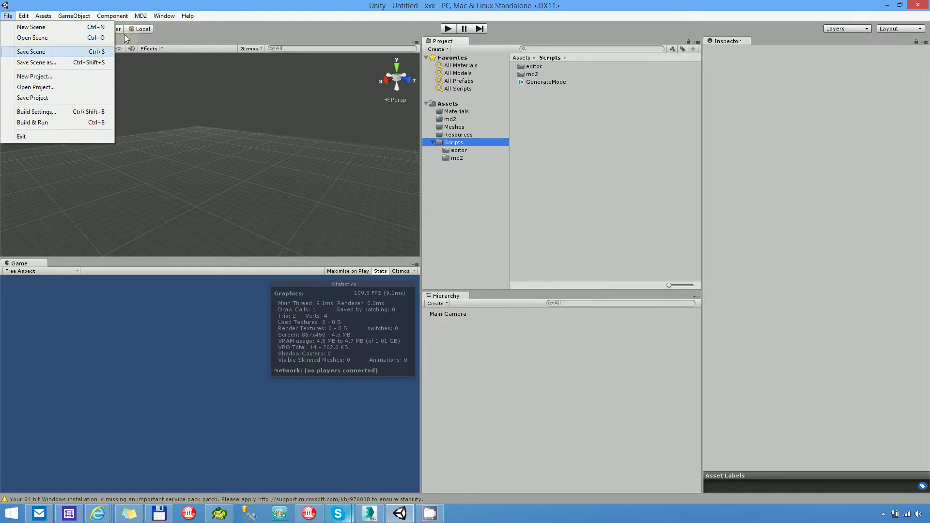
pyautogui.press('Left')
pyautogui.click(240, 4)
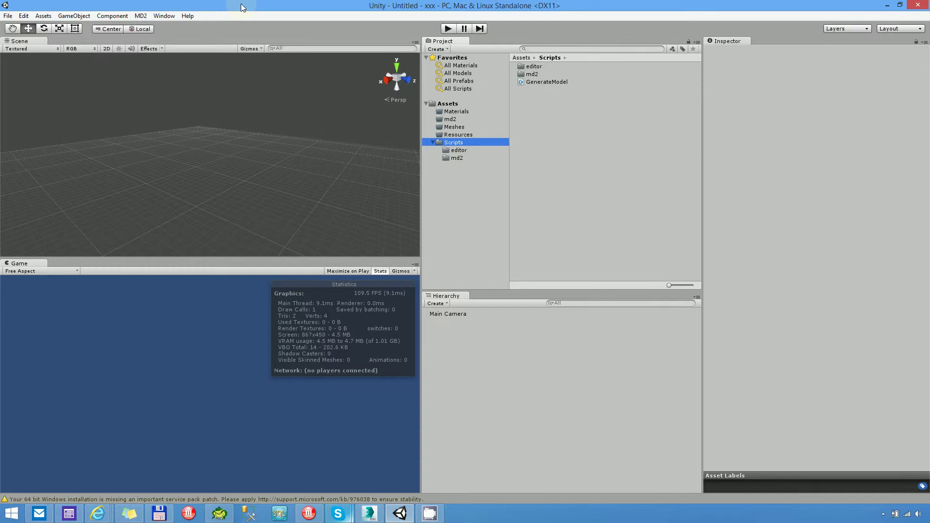
pyautogui.click(142, 16)
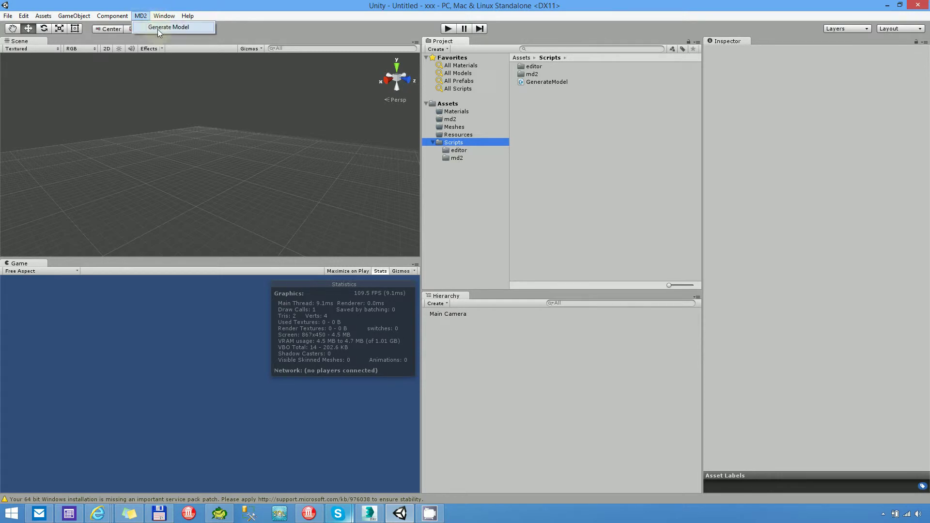
pyautogui.click(158, 28)
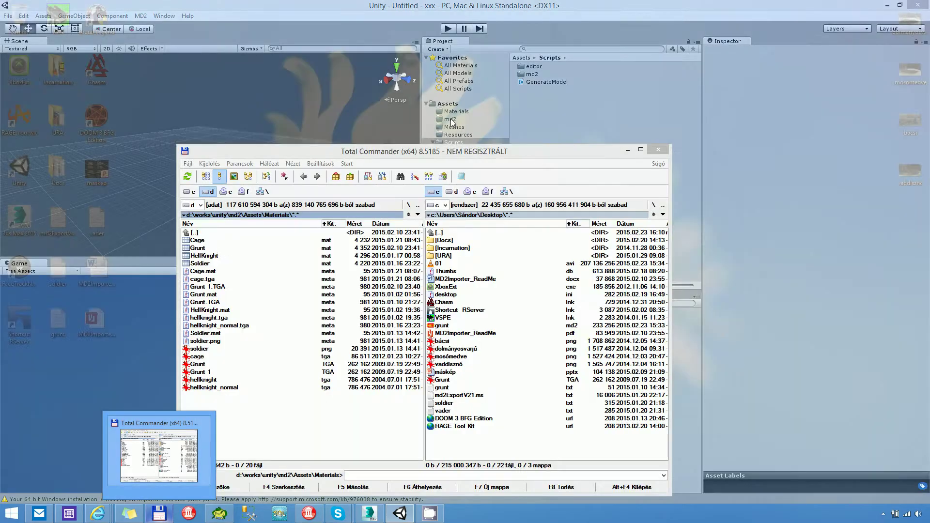
# Copy grunt.md2 from the Desktop into the md2 folder and Grunt.tga into the project.
pyautogui.click(450, 120)
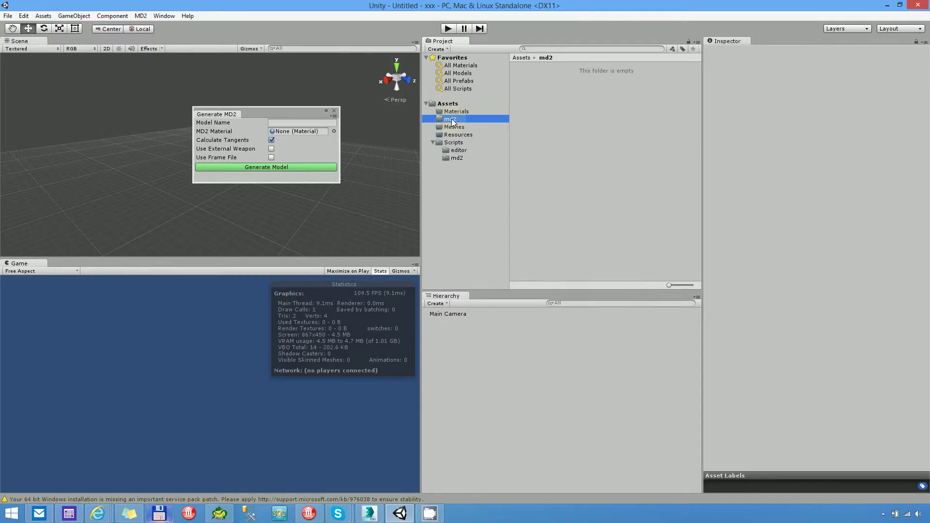
pyautogui.click(159, 514)
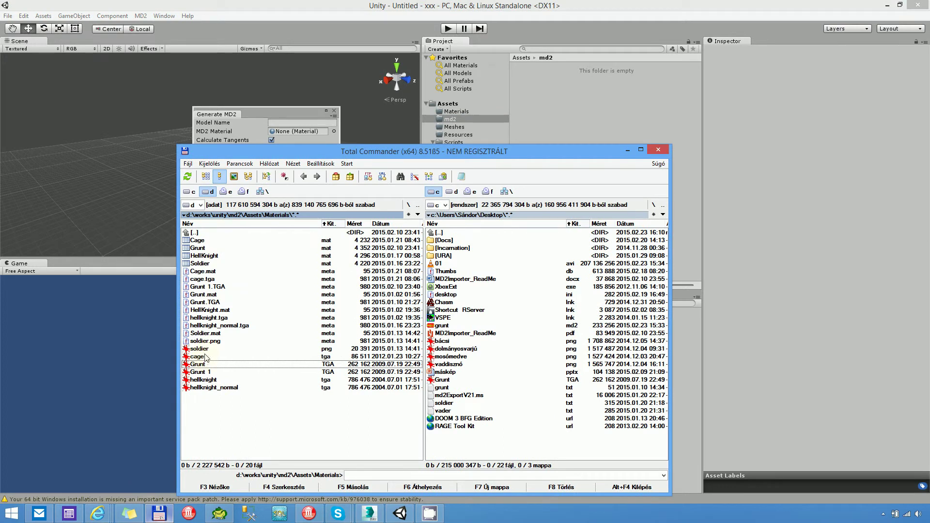
pyautogui.click(459, 327)
pyautogui.moveTo(459, 328); pyautogui.dragTo(587, 120)
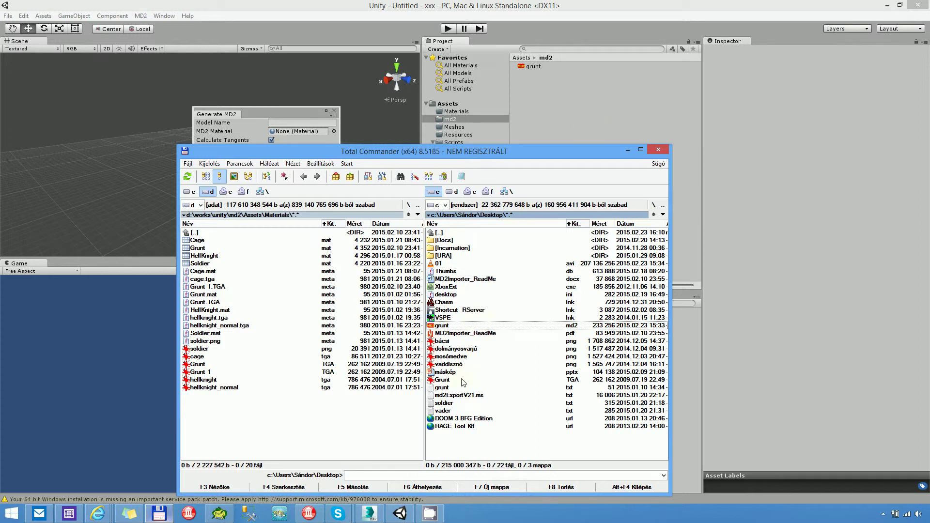
pyautogui.click(454, 383)
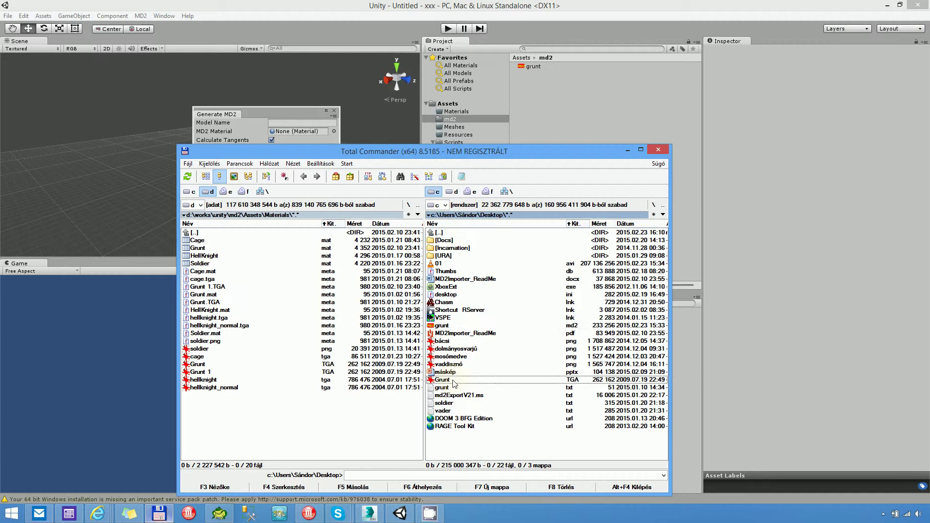
pyautogui.moveTo(454, 382); pyautogui.dragTo(466, 111)
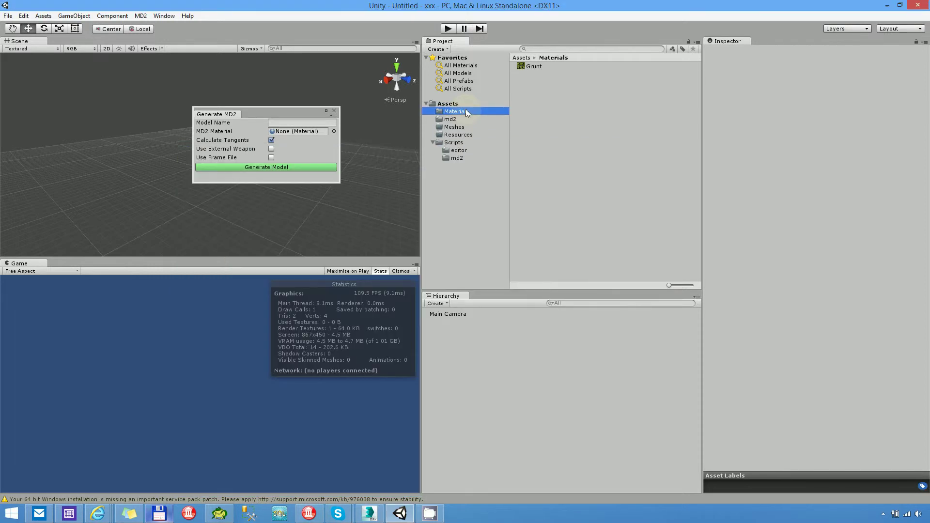
# Create a new material with the Grunt texture as its Base (RGB) and name it Grunt.
pyautogui.rightClick(536, 86)
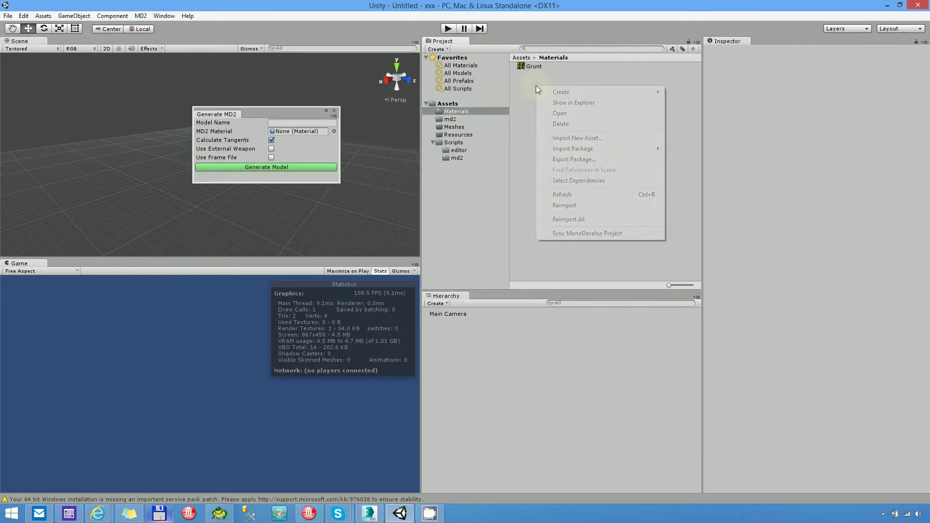
pyautogui.moveTo(554, 93)
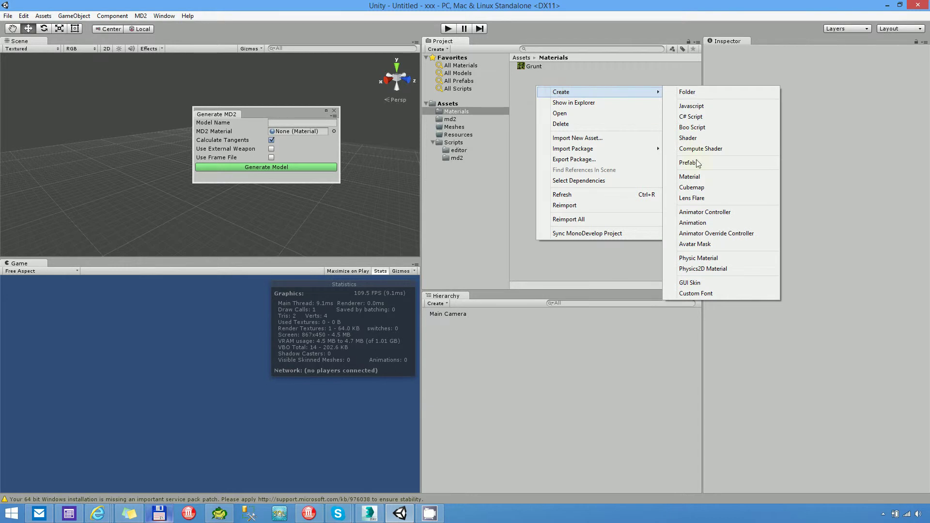
pyautogui.click(702, 179)
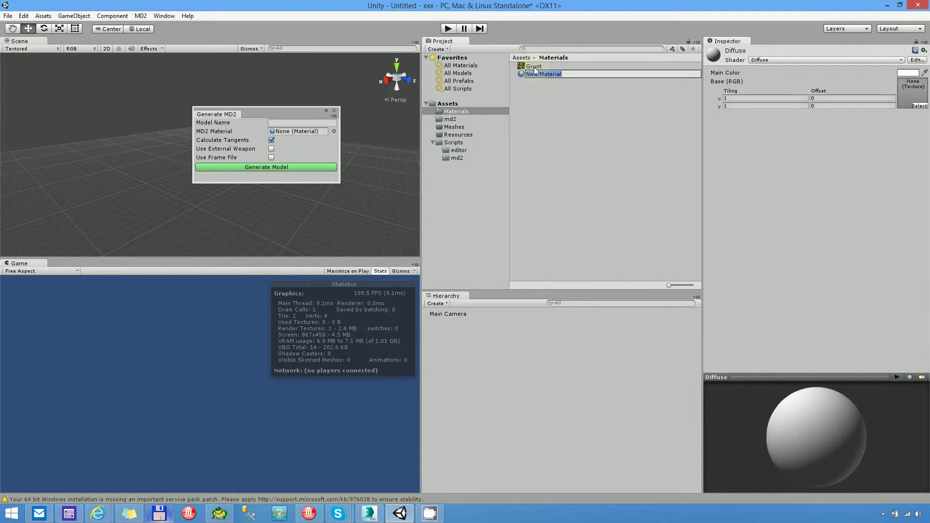
pyautogui.moveTo(534, 69); pyautogui.dragTo(918, 94)
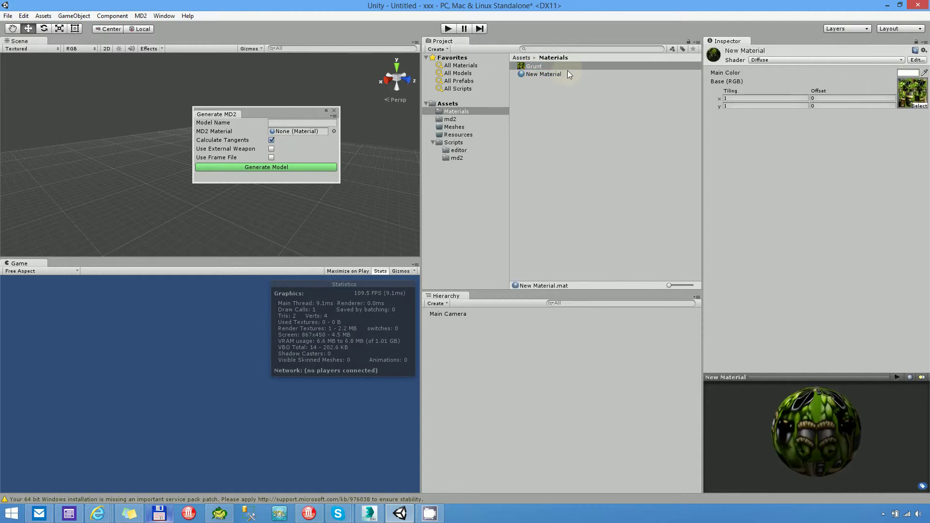
pyautogui.click(552, 73)
pyautogui.click(553, 75)
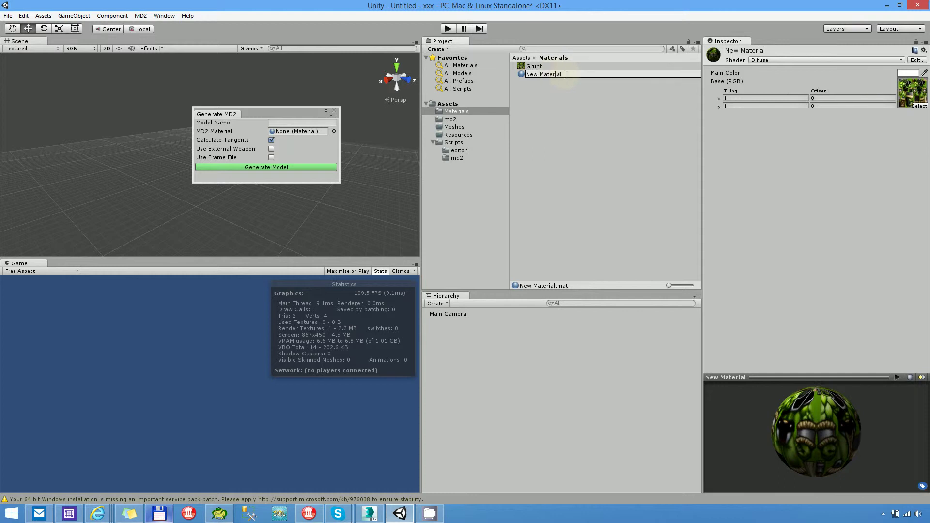
pyautogui.write('Grunt')
pyautogui.press('Return')
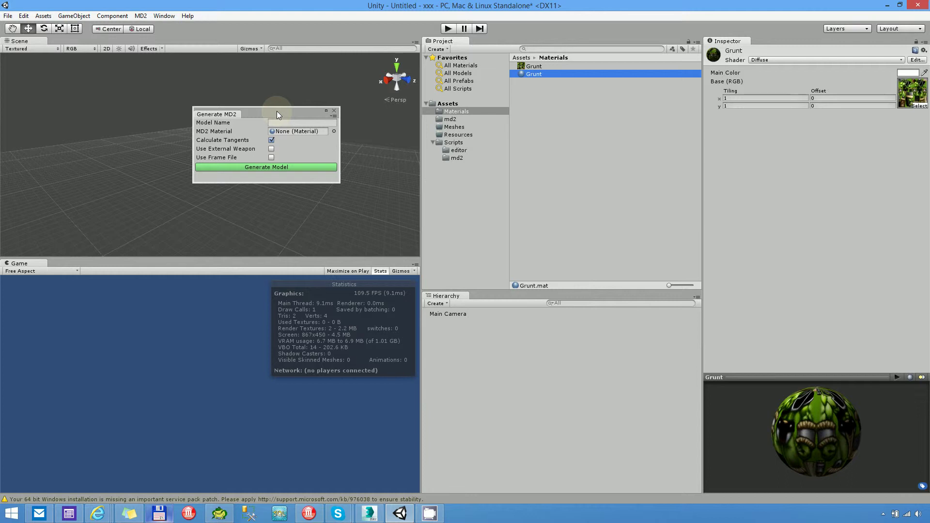
# Enter grunt.md2 as the Model Name and assign the Grunt material as the MD2 Material.
pyautogui.click(293, 124)
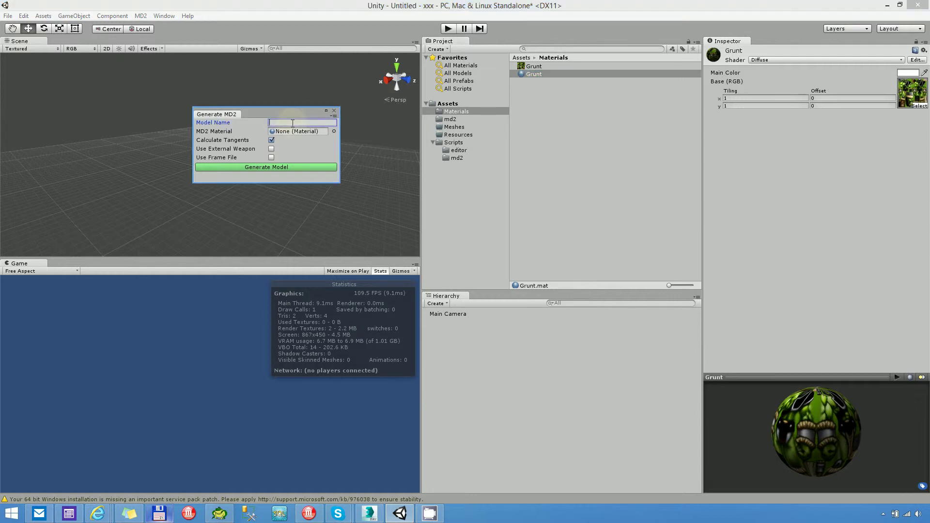
pyautogui.click(455, 120)
pyautogui.click(289, 122)
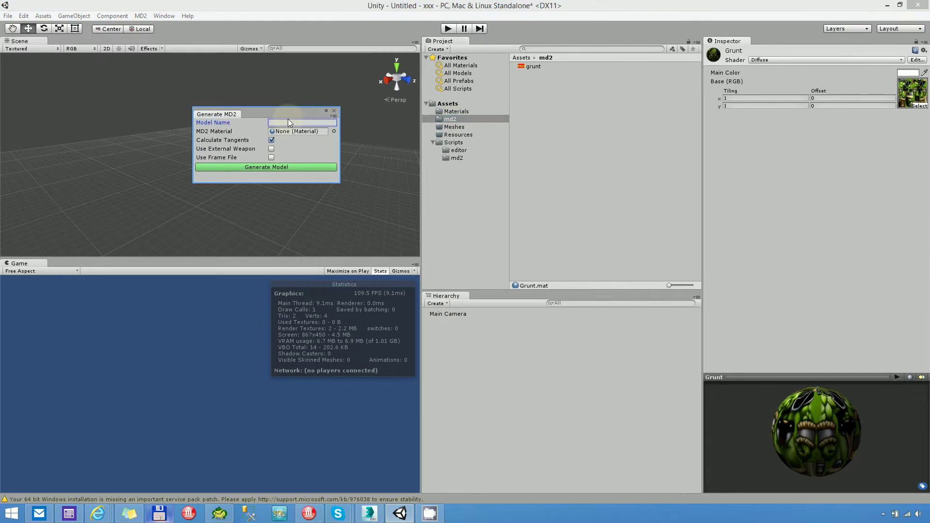
pyautogui.press('t')
pyautogui.write('grunt.md2')
pyautogui.click(462, 112)
pyautogui.moveTo(535, 74); pyautogui.dragTo(281, 132)
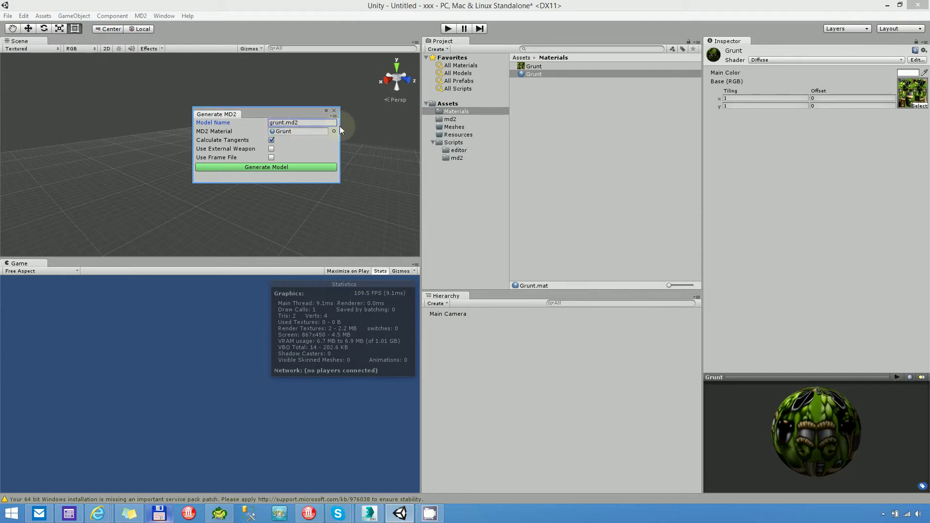
# Uncheck Calculate Tangents, and toggle Use Frame File on and then back off.
pyautogui.click(271, 140)
pyautogui.click(271, 158)
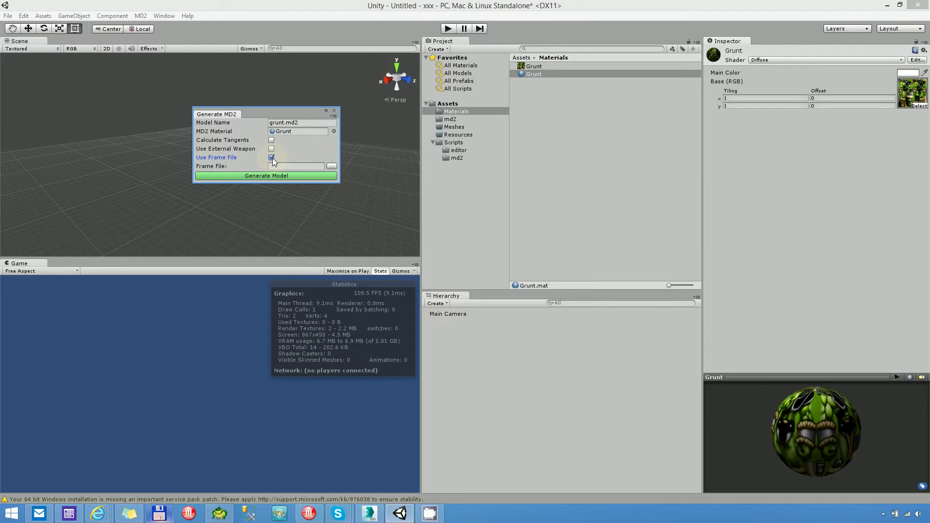
pyautogui.click(271, 158)
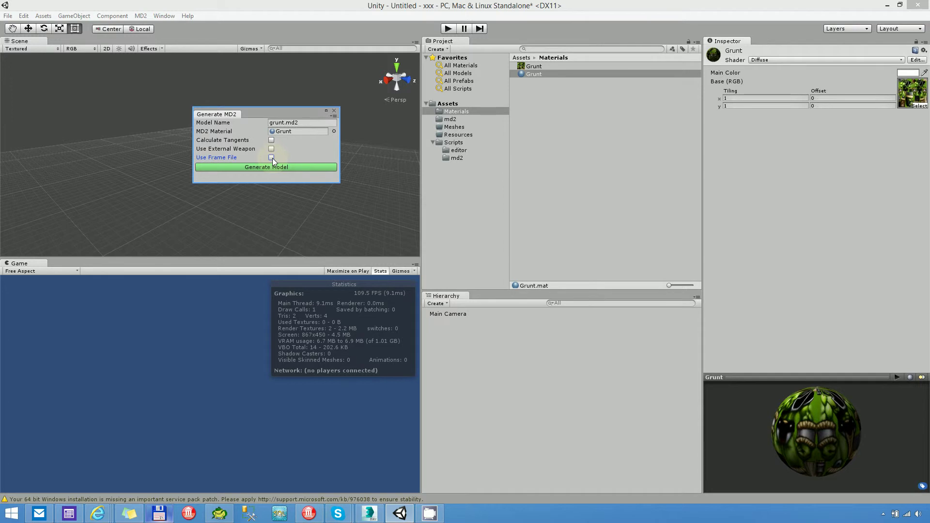
# Generate the grunt model, close the window, and select MD2Modelgrunt with the Move tool.
pyautogui.click(267, 167)
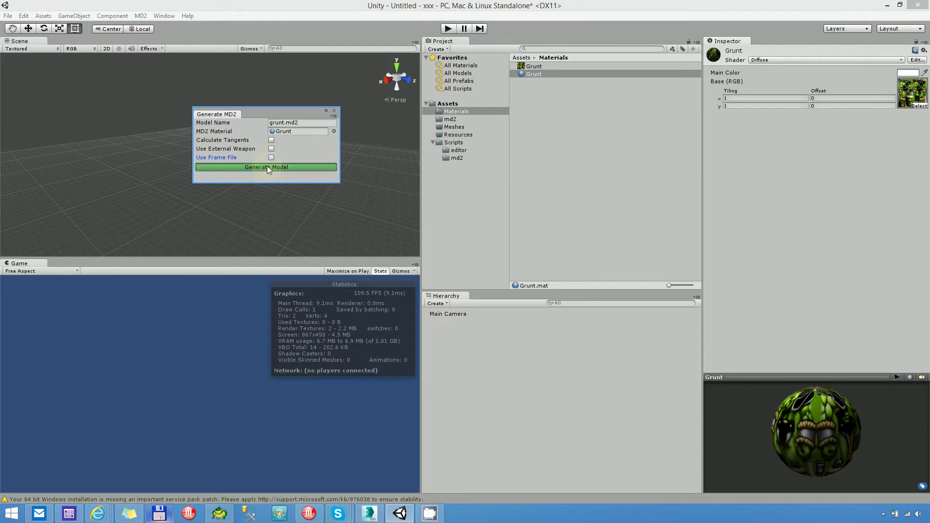
pyautogui.click(334, 111)
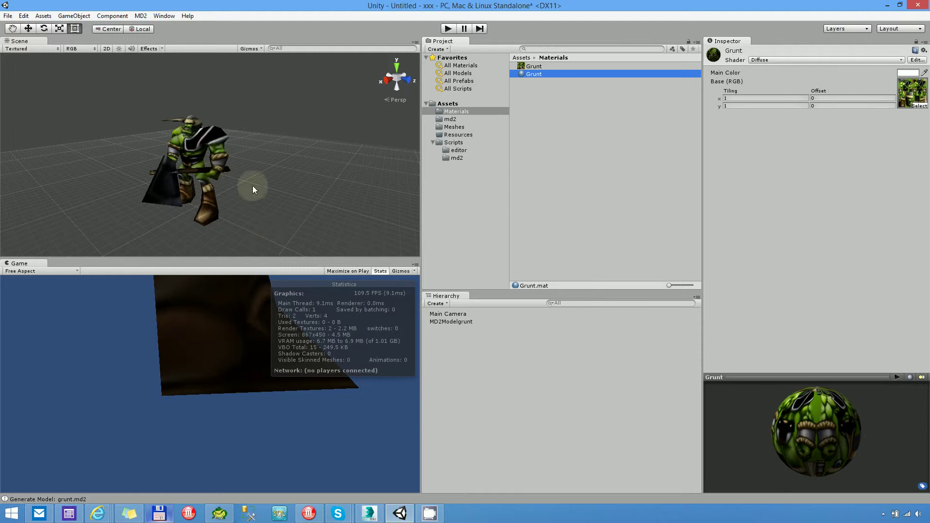
pyautogui.click(451, 321)
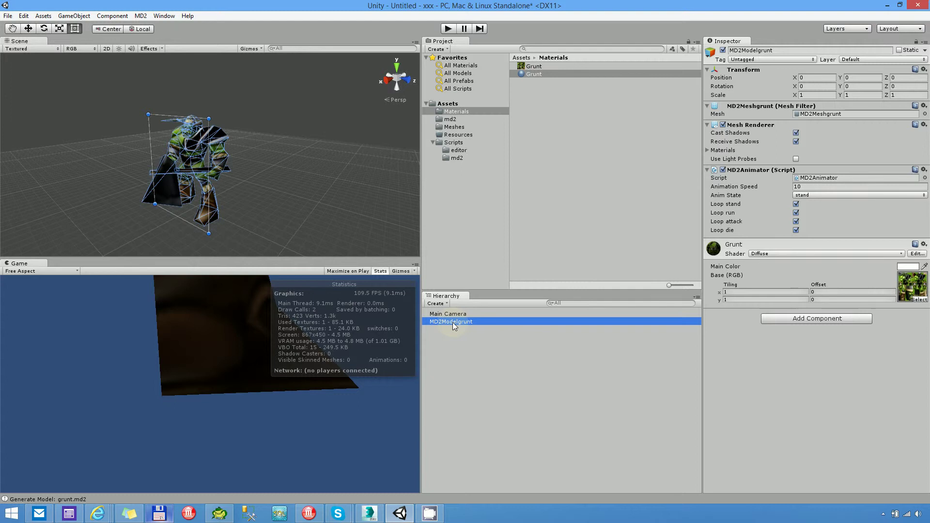
pyautogui.click(28, 29)
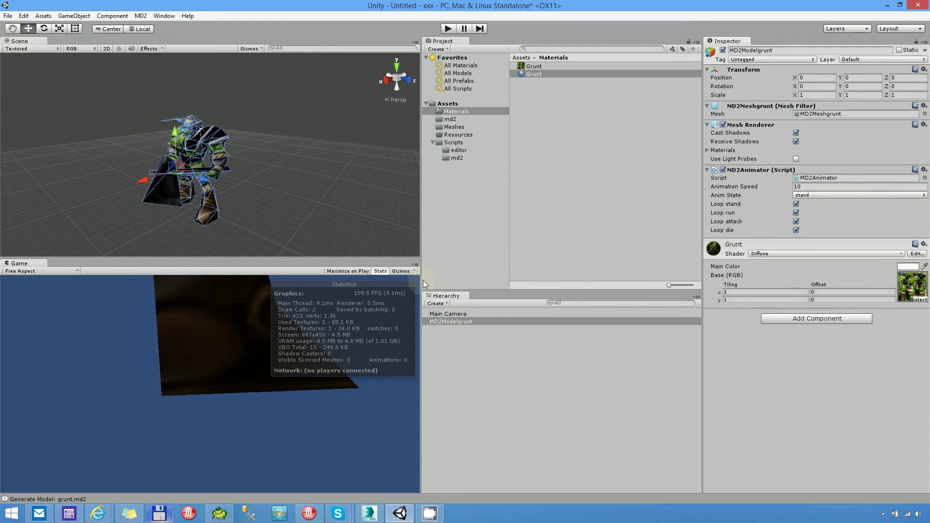
pyautogui.click(454, 322)
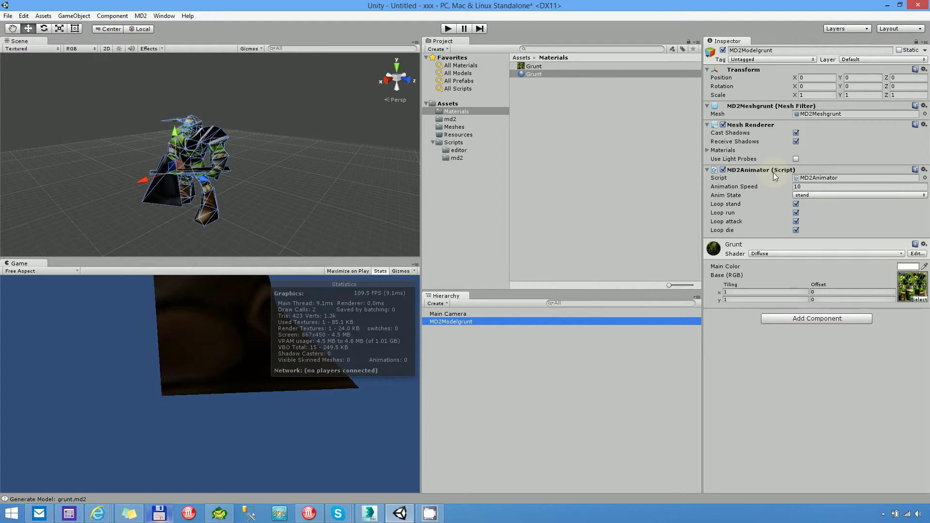
pyautogui.click(822, 195)
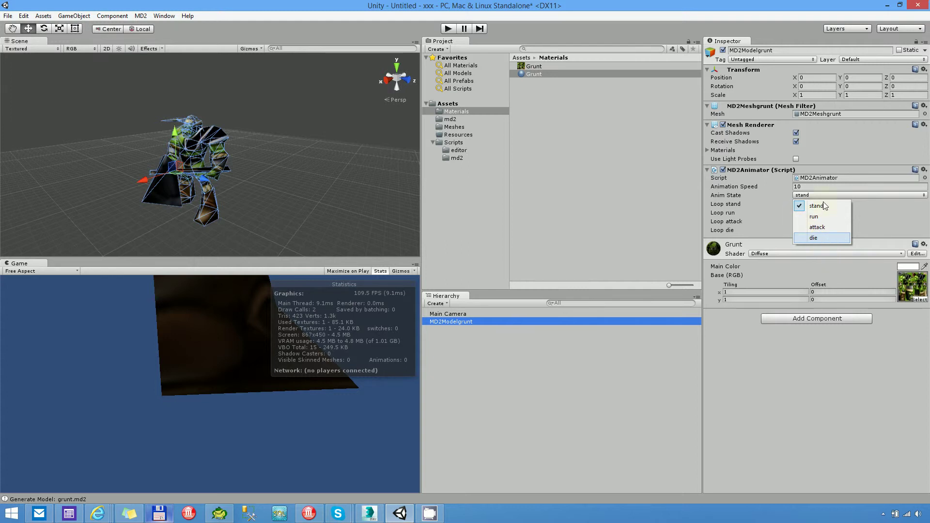
pyautogui.click(708, 201)
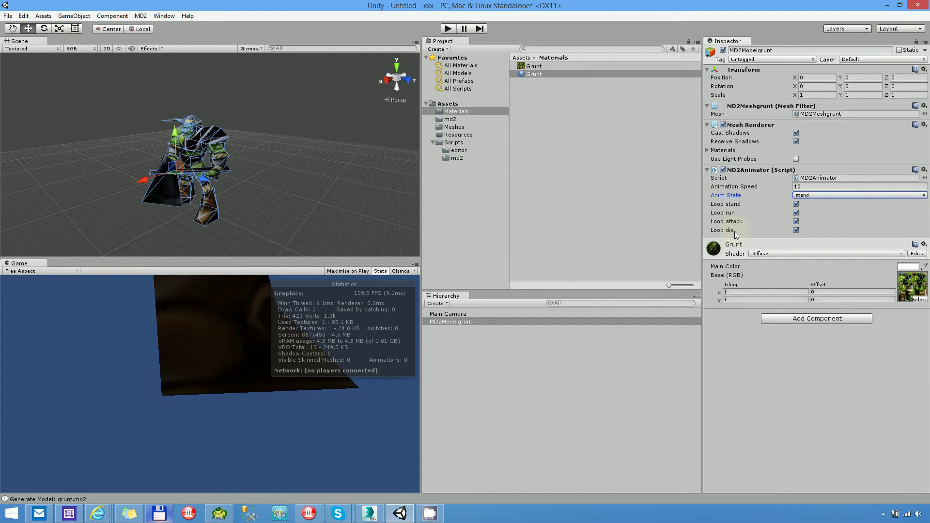
# Uncheck Loop for the die animation in the MD2Animator component.
pyautogui.click(796, 231)
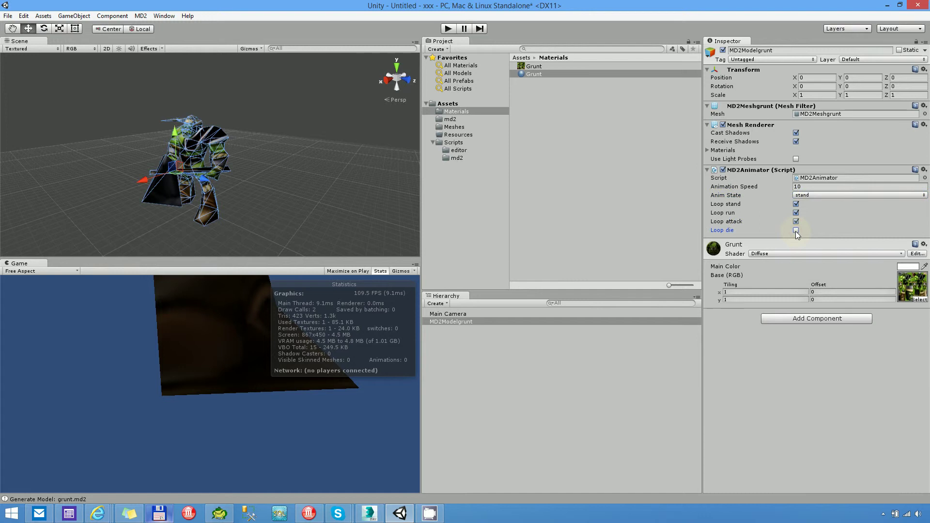
pyautogui.click(449, 29)
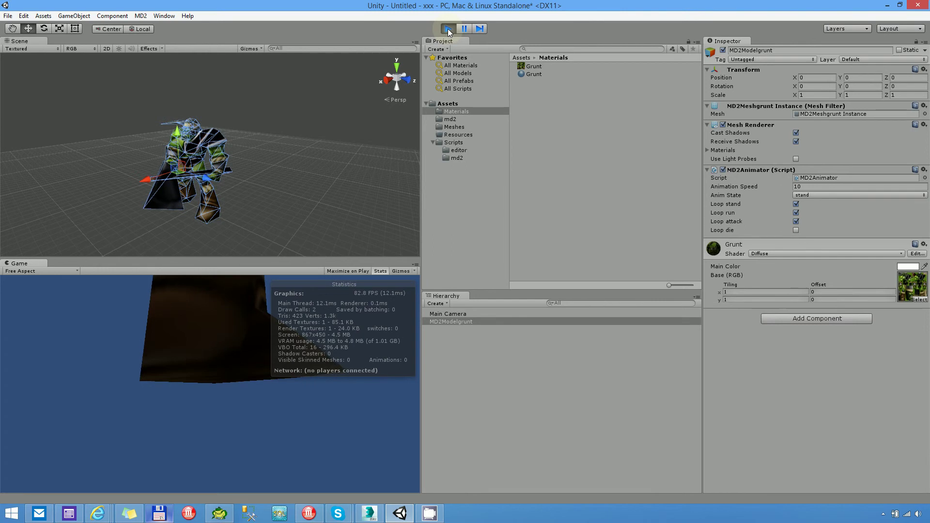
pyautogui.click(809, 196)
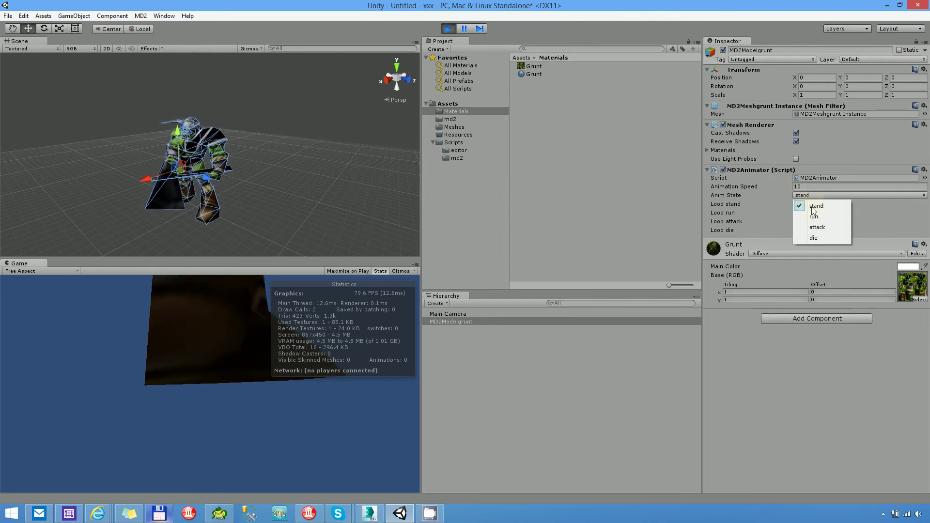
pyautogui.click(815, 214)
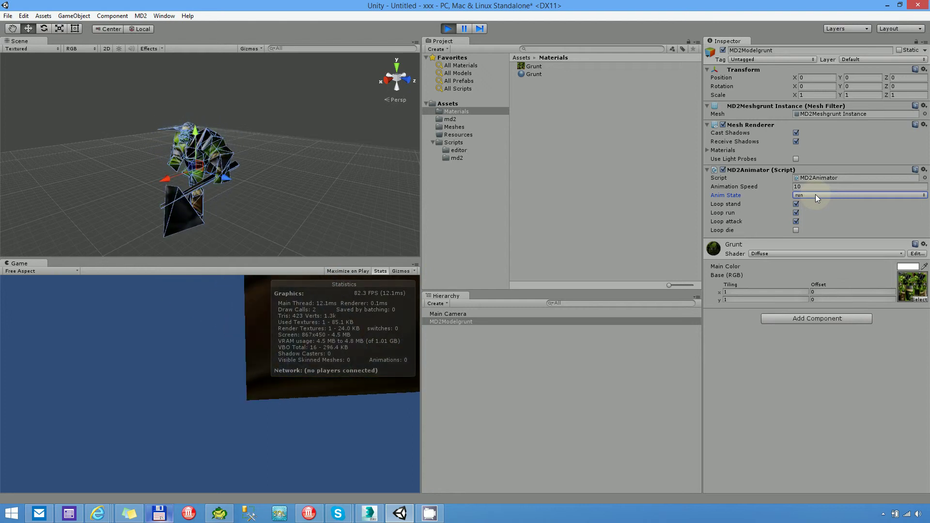
pyautogui.click(815, 195)
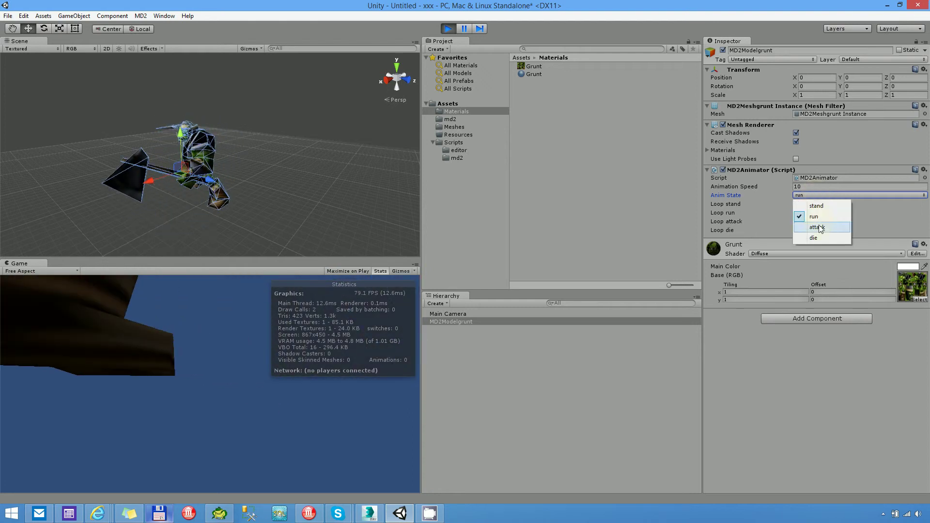
pyautogui.click(820, 223)
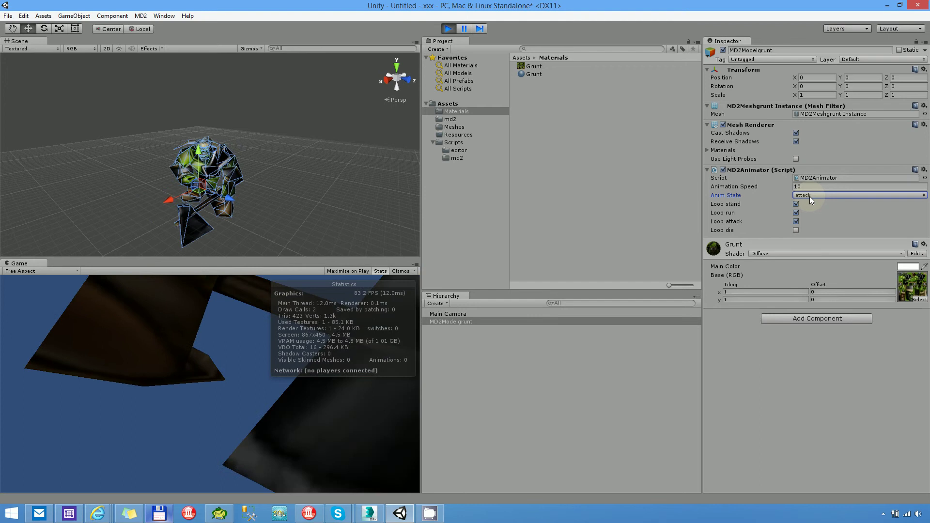
pyautogui.click(809, 196)
pyautogui.click(818, 236)
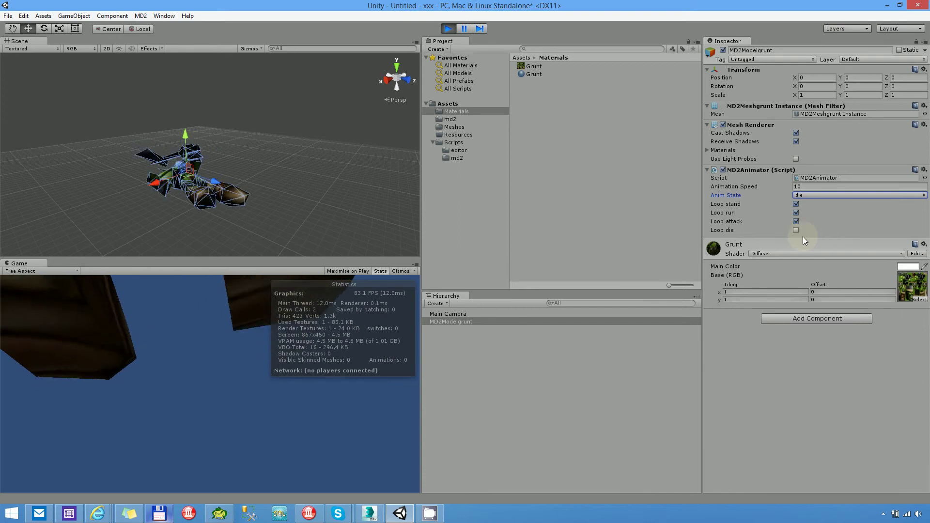
pyautogui.click(447, 29)
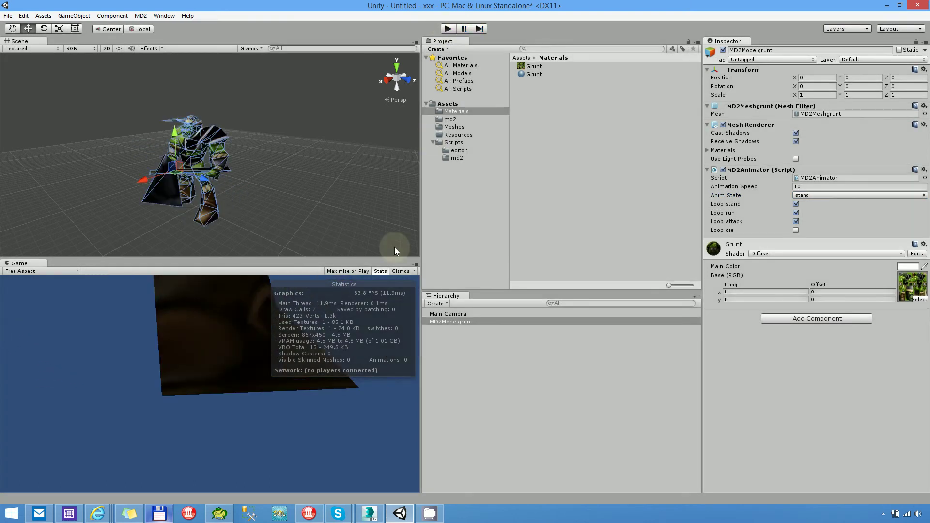
# Delete MD2Modelgrunt from the Hierarchy and create a new empty GameObject.
pyautogui.click(464, 322)
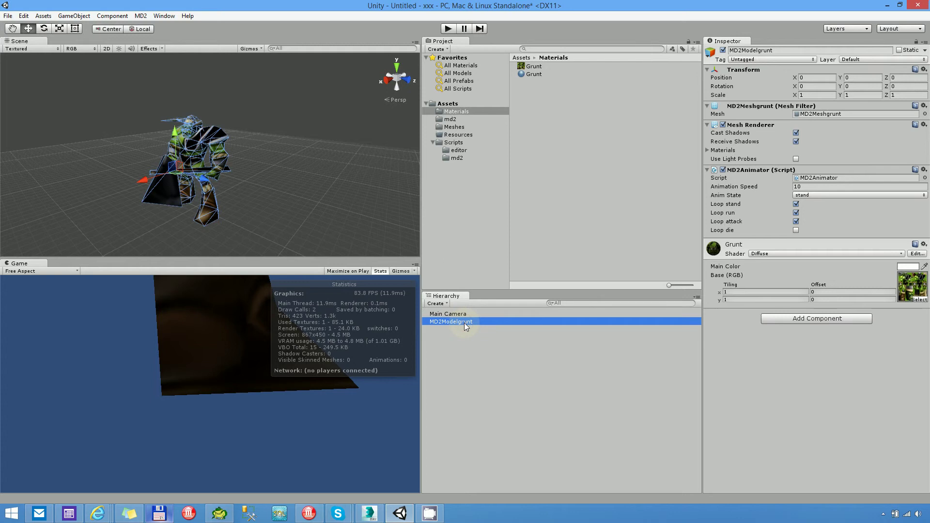
pyautogui.press('Delete')
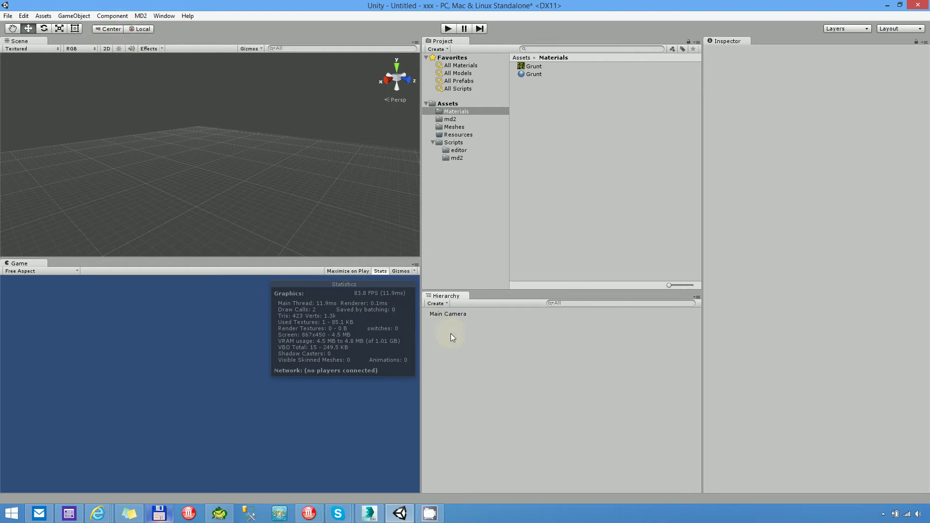
pyautogui.rightClick(451, 337)
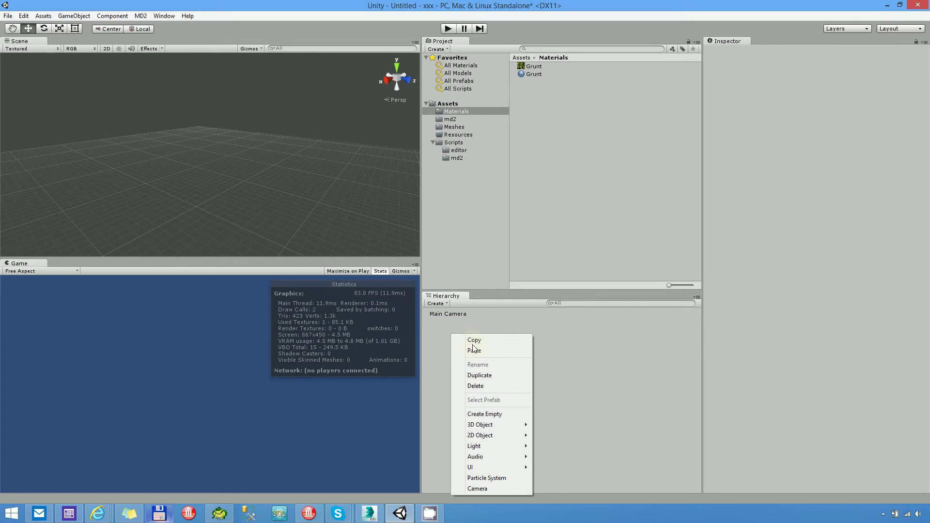
pyautogui.click(499, 416)
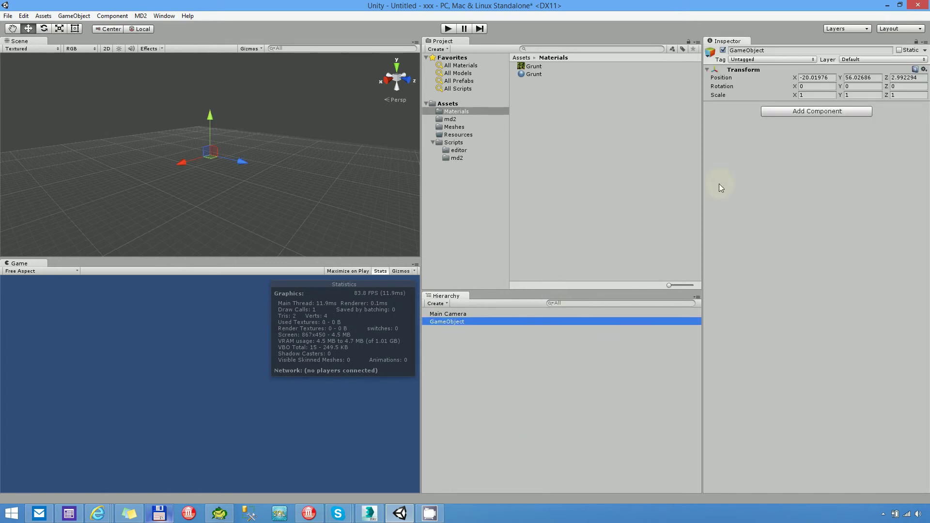
# Attach GenerateModel to the new GameObject, assign the Grunt material, and set model name grunt.md2.
pyautogui.click(456, 143)
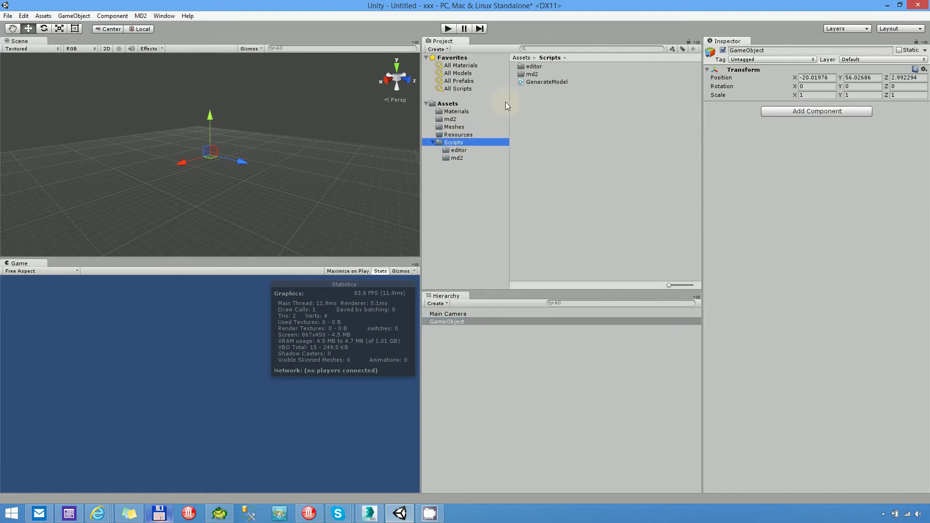
pyautogui.moveTo(551, 82); pyautogui.dragTo(772, 162)
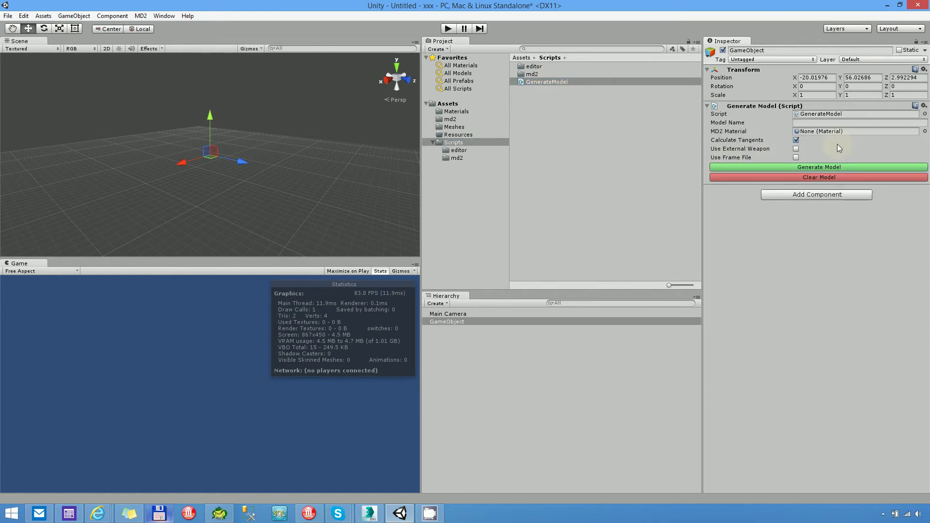
pyautogui.click(460, 112)
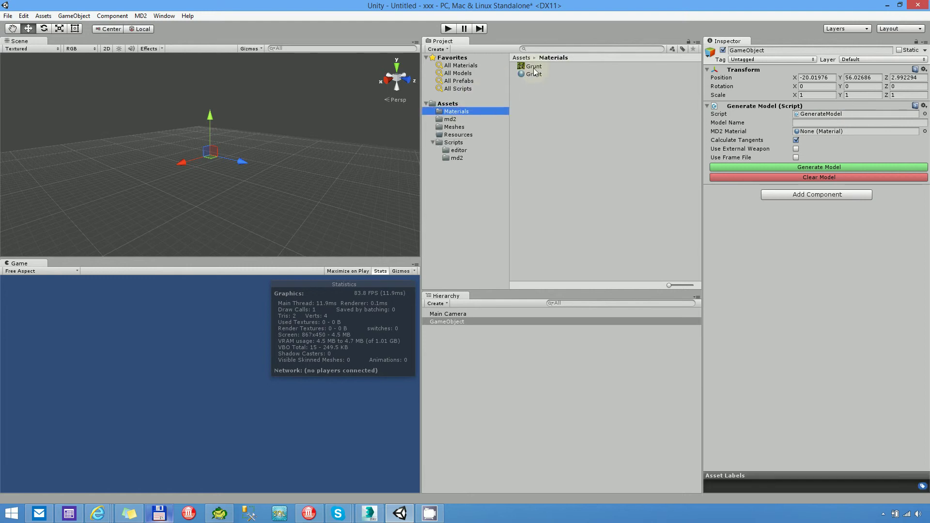
pyautogui.moveTo(534, 74); pyautogui.dragTo(816, 133)
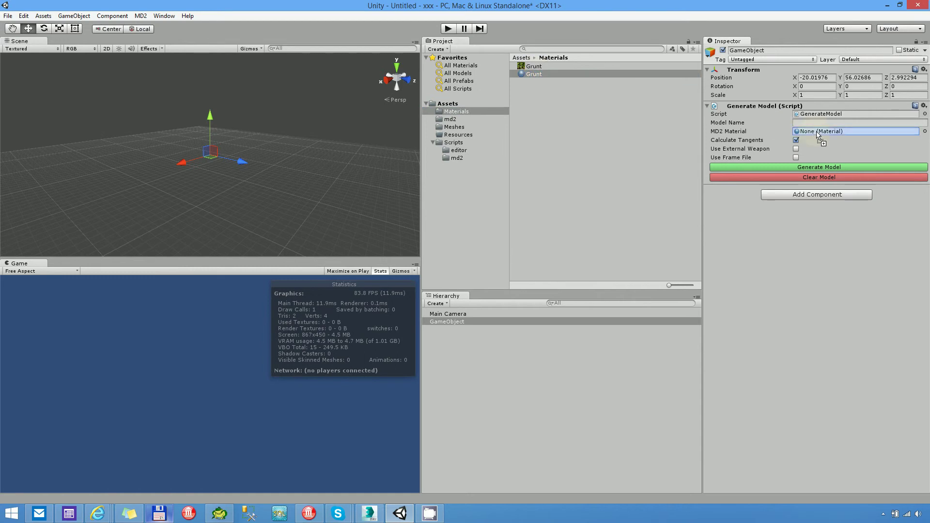
pyautogui.click(818, 123)
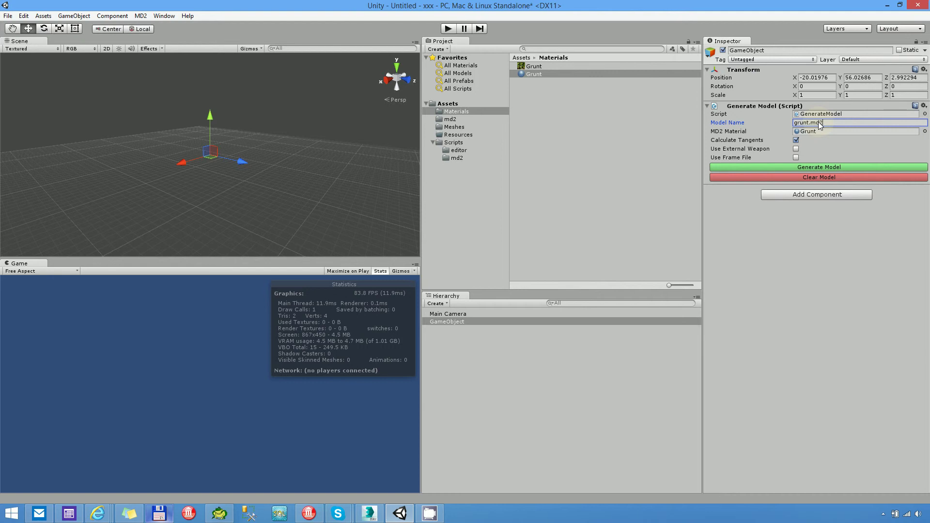
pyautogui.write('2')
pyautogui.click(806, 167)
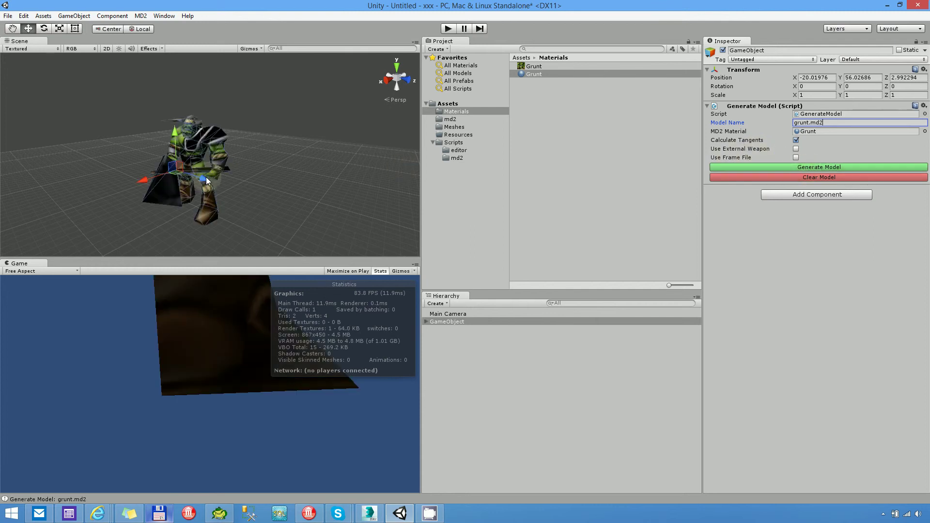
pyautogui.click(425, 322)
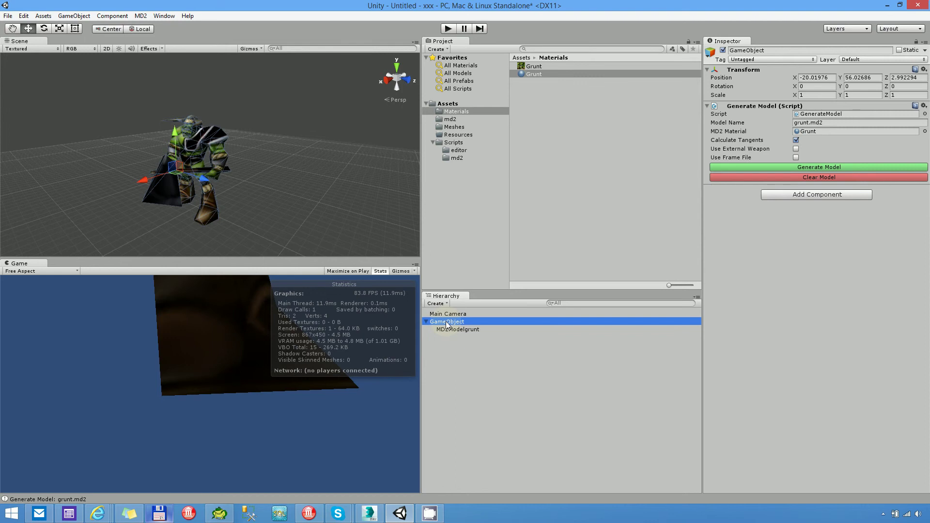
pyautogui.click(824, 167)
pyautogui.click(823, 167)
pyautogui.click(823, 167)
pyautogui.click(823, 168)
pyautogui.click(824, 167)
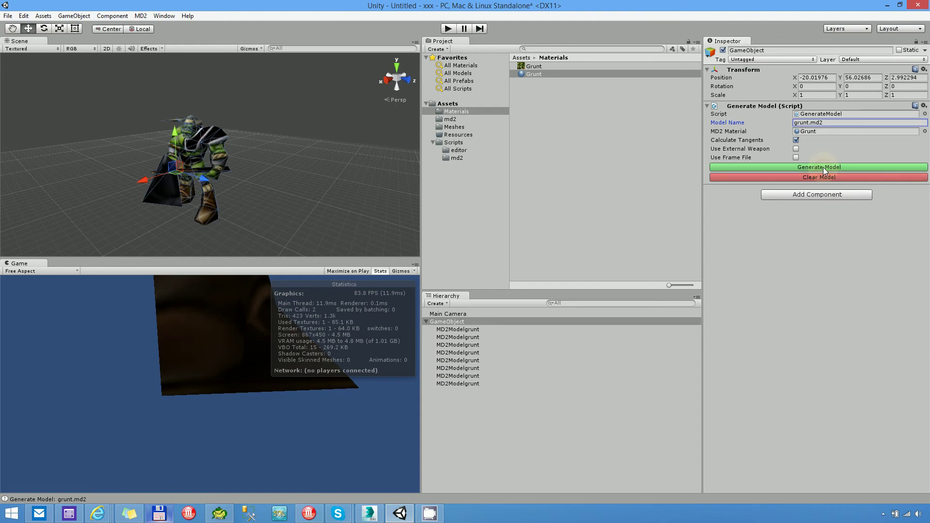
pyautogui.click(823, 167)
pyautogui.click(823, 167)
pyautogui.click(823, 167)
pyautogui.click(824, 168)
pyautogui.click(794, 178)
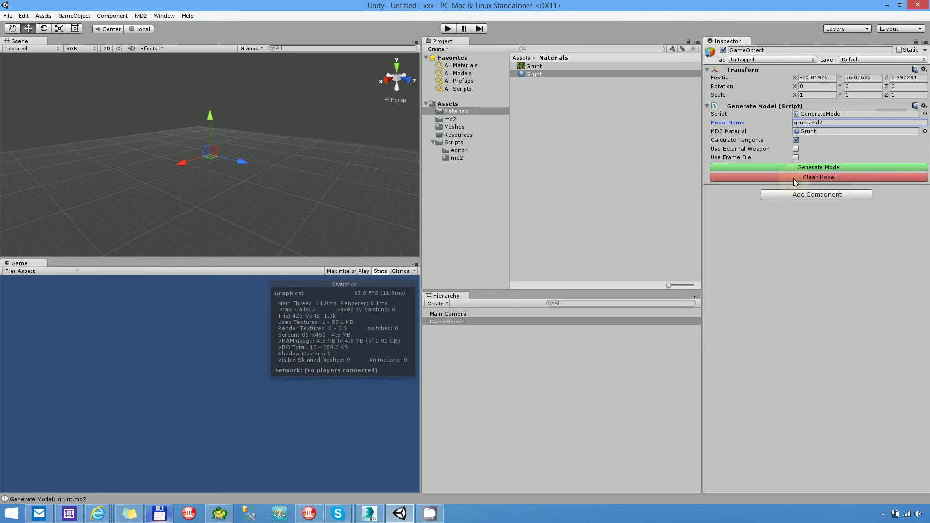
# Regenerate the grunt model with Calculate Tangents unchecked, then select the Grunt material.
pyautogui.click(796, 142)
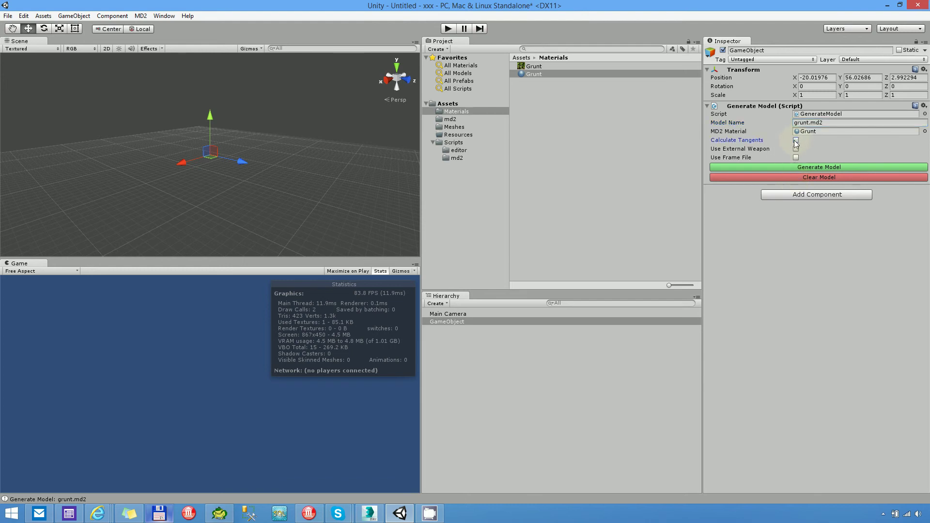
pyautogui.click(818, 168)
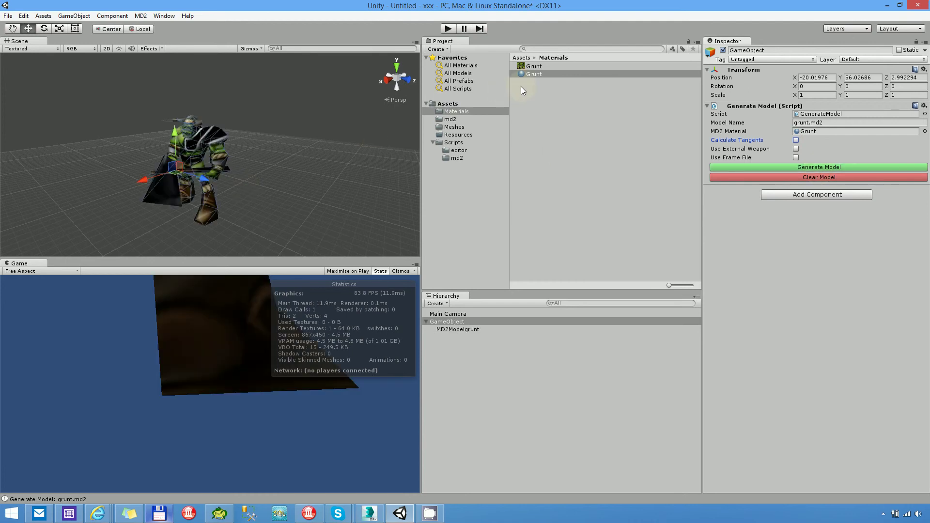
pyautogui.click(532, 73)
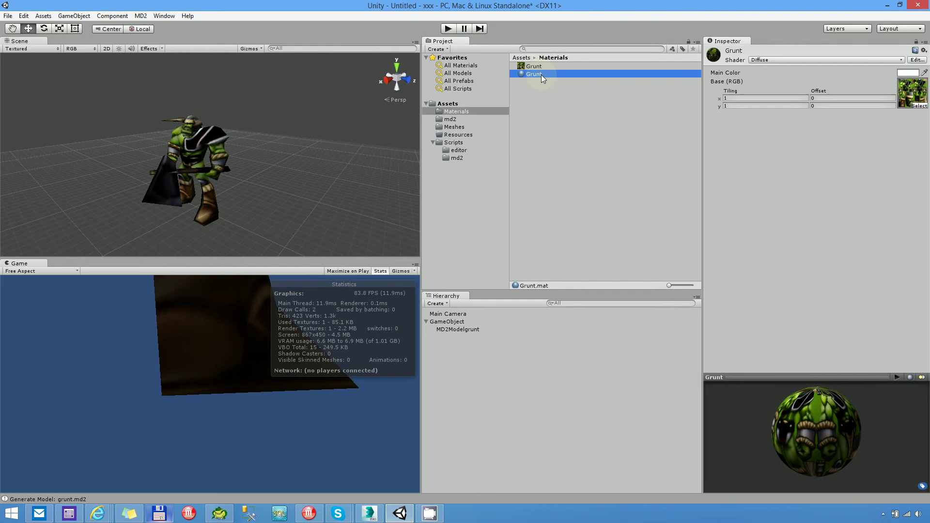
# Switch the Grunt material's shader to Bumped Diffuse.
pyautogui.click(535, 74)
pyautogui.click(804, 60)
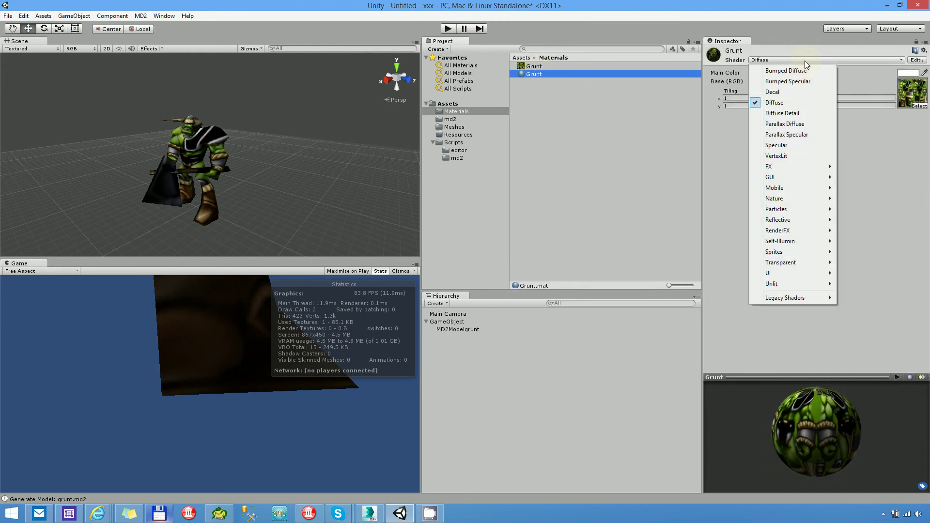
pyautogui.click(803, 71)
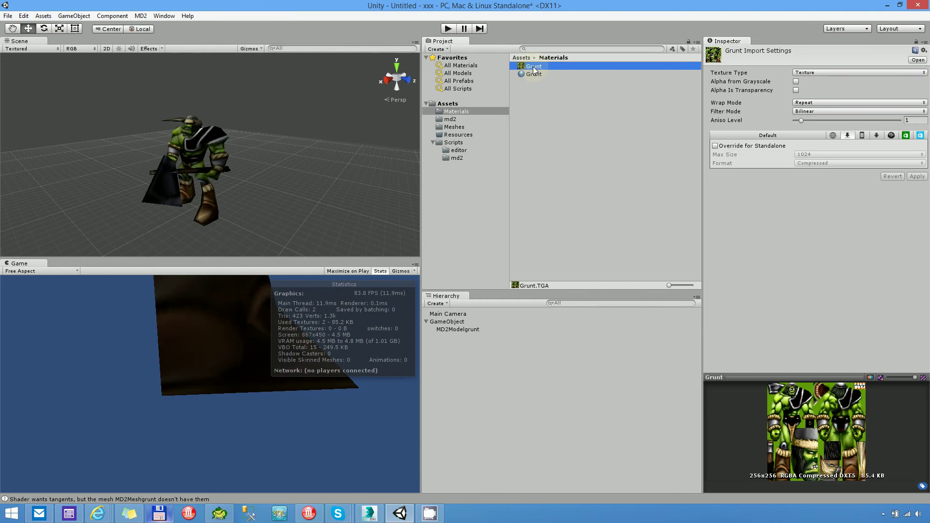
# Duplicate the Grunt texture as Grunt 1 and import it as a Normal map.
pyautogui.hotkey('ctrl', 'd')
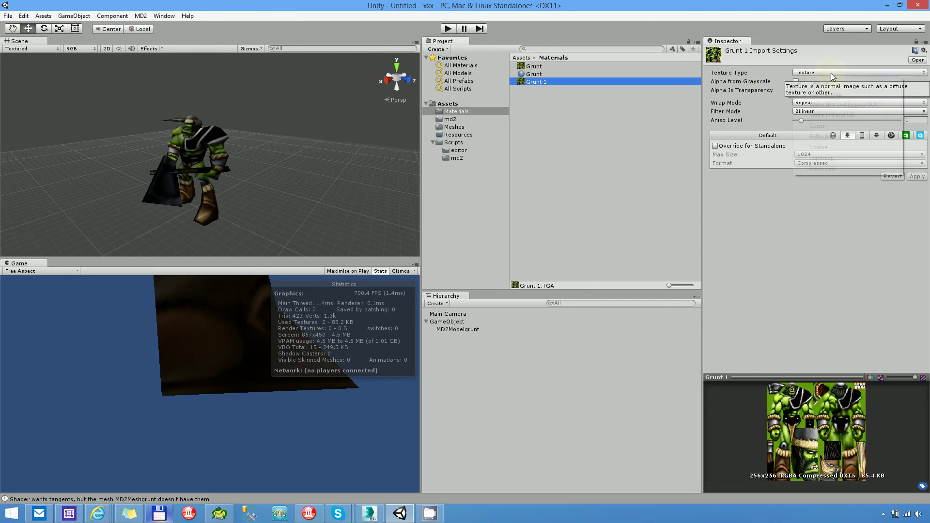
pyautogui.click(830, 73)
pyautogui.click(832, 92)
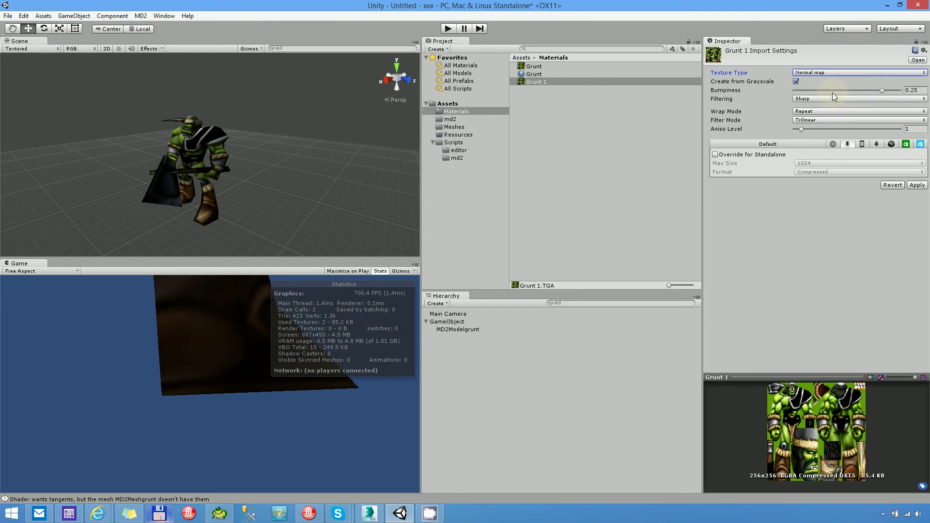
pyautogui.click(919, 187)
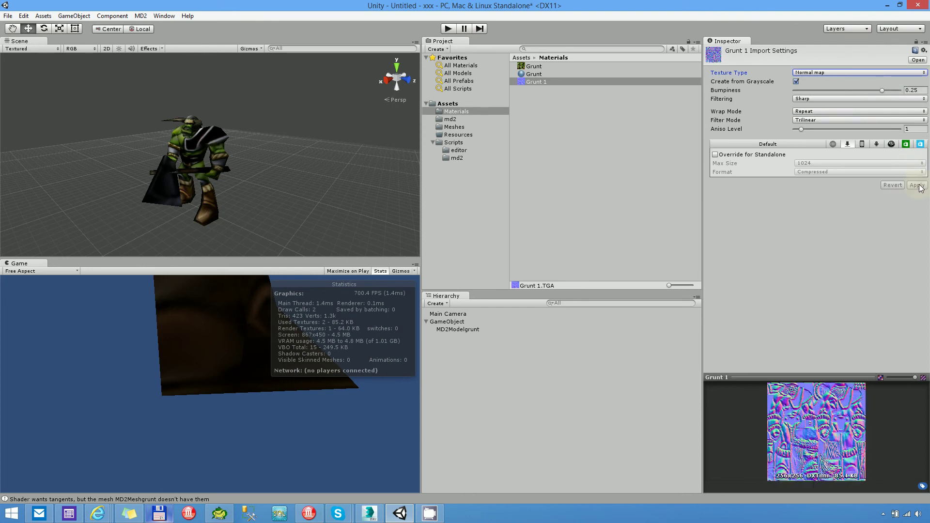
pyautogui.click(530, 83)
pyautogui.click(533, 75)
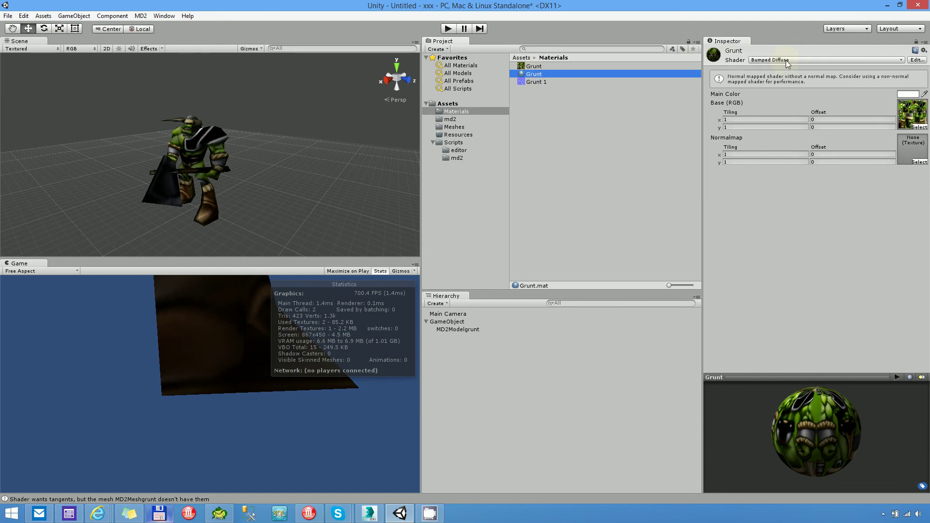
# Assign Grunt 1 to the Grunt material's Normalmap slot and select MD2Modelgrunt.
pyautogui.click(543, 83)
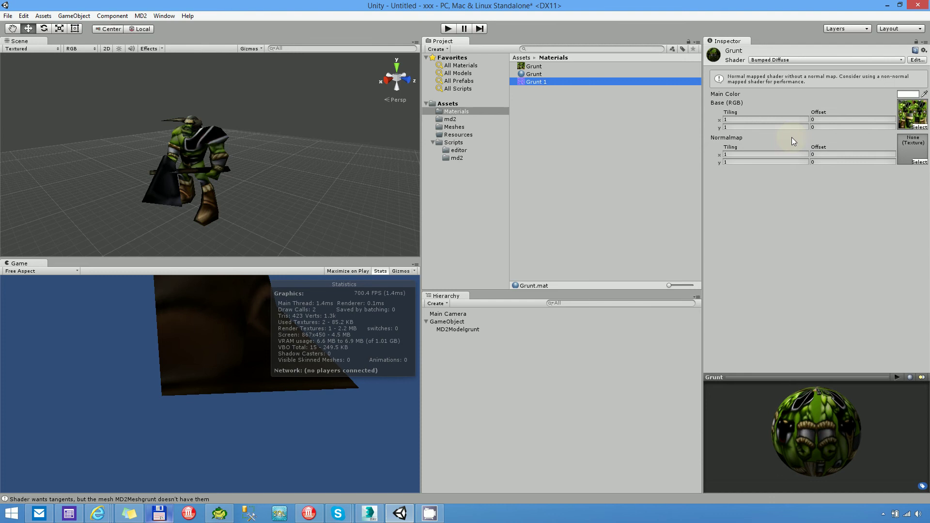
pyautogui.moveTo(899, 151); pyautogui.dragTo(902, 150)
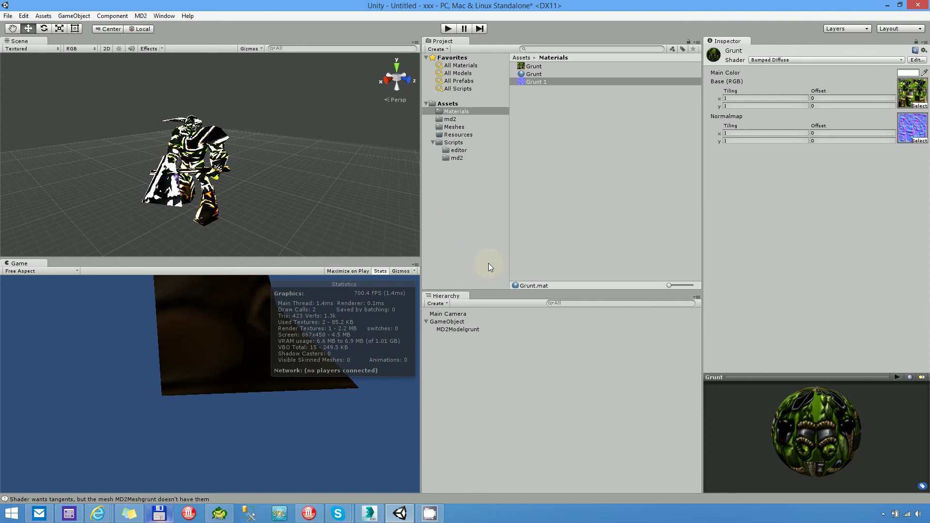
pyautogui.click(464, 328)
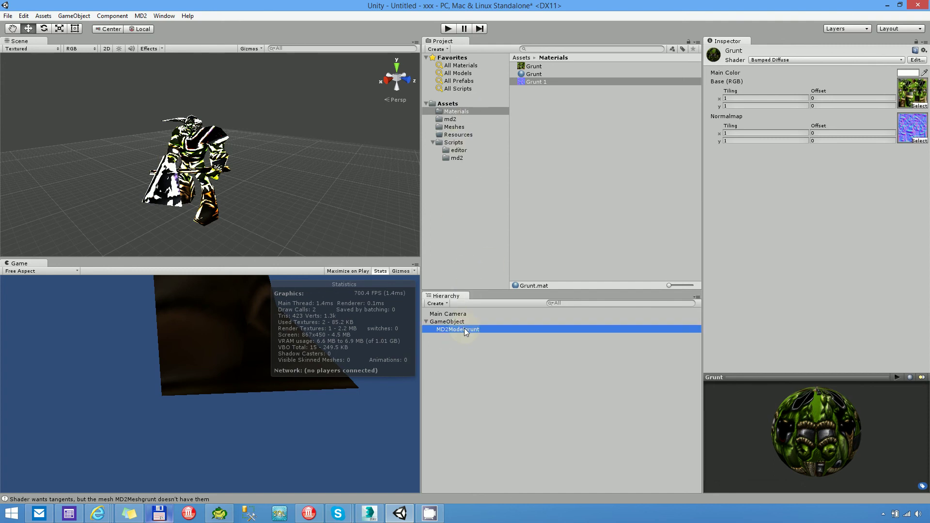
# Delete MD2Modelgrunt and regenerate it with Calculate Tangents on, orbiting to inspect shading.
pyautogui.press('Delete')
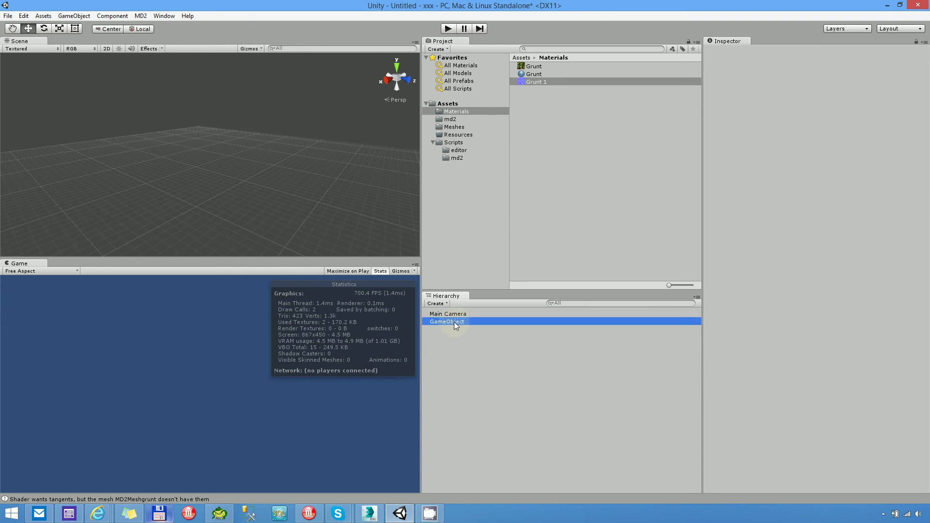
pyautogui.click(796, 141)
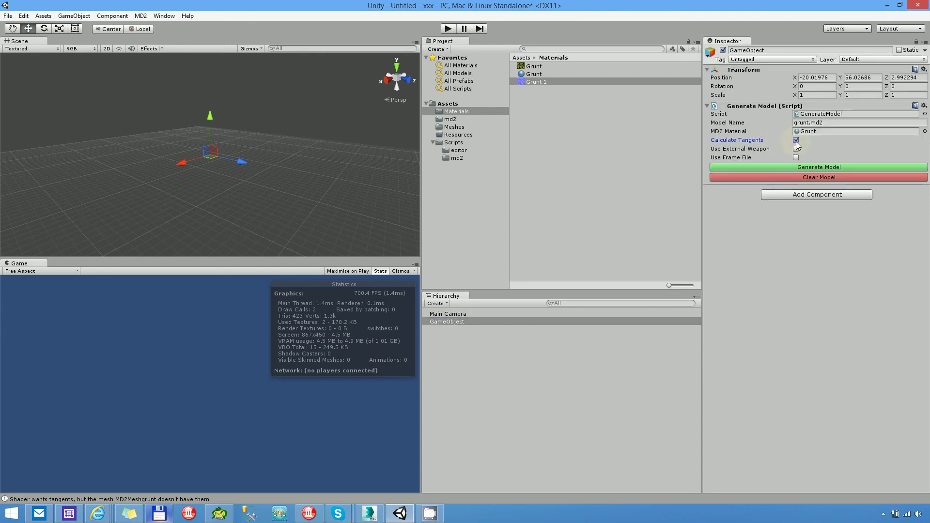
pyautogui.click(817, 167)
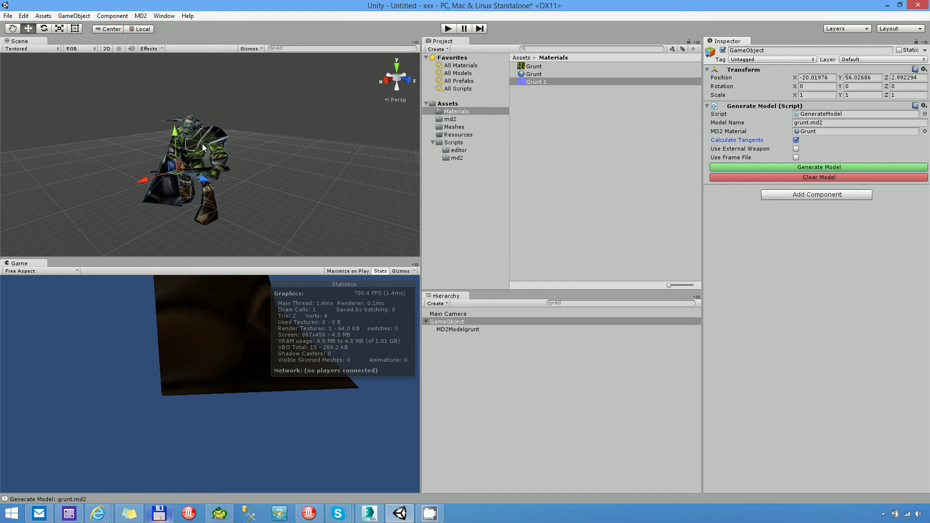
pyautogui.keyDown('alt'); pyautogui.moveTo(202, 143); pyautogui.dragTo(221, 164); pyautogui.keyUp('alt')
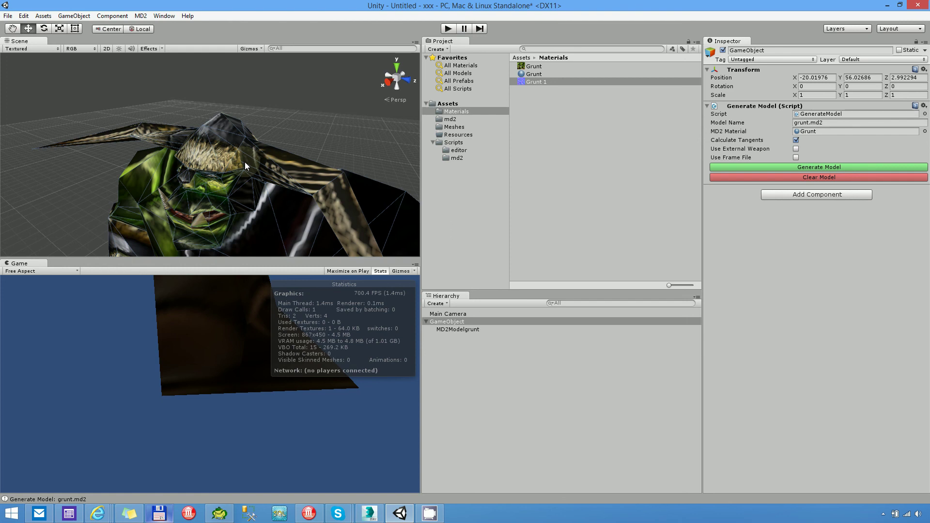
# Clear the grunt model and delete the GameObject, leaving only Main Camera.
pyautogui.click(823, 178)
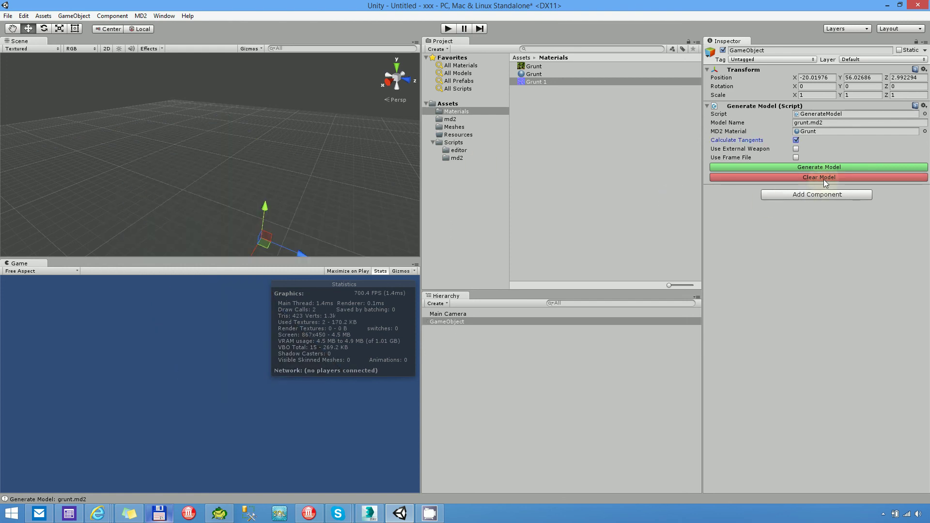
pyautogui.click(457, 323)
pyautogui.press('Delete')
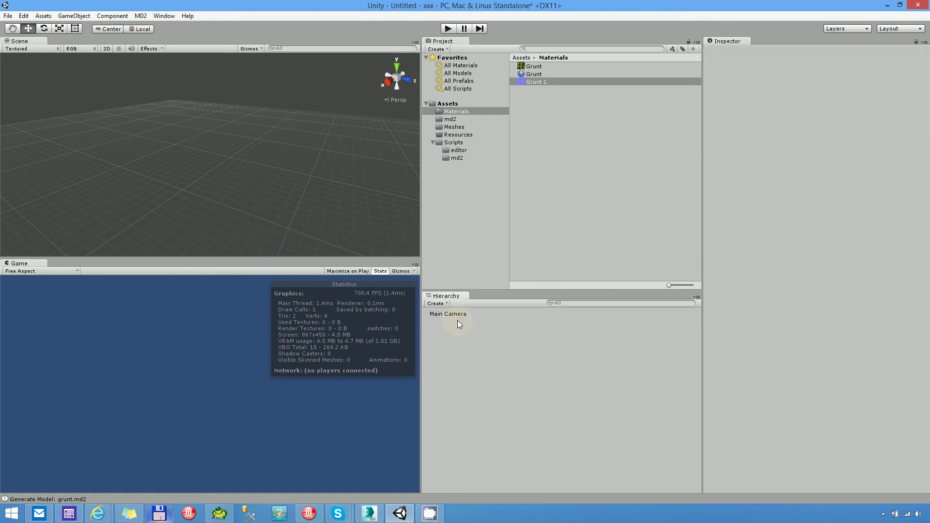